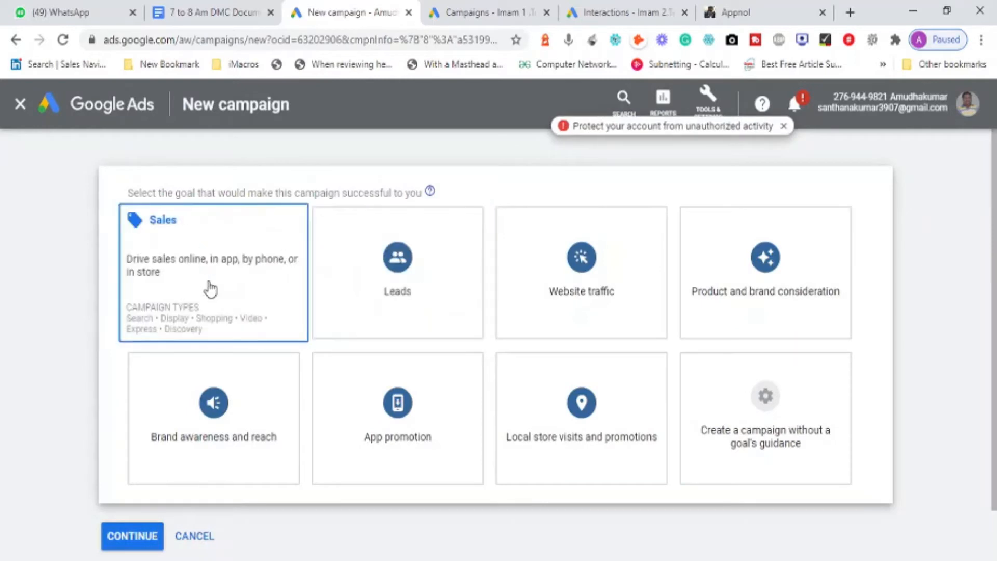
- Select the Sales goal, the Display campaign type and the Gmail campaign subtype for the new campaign
click(210, 288)
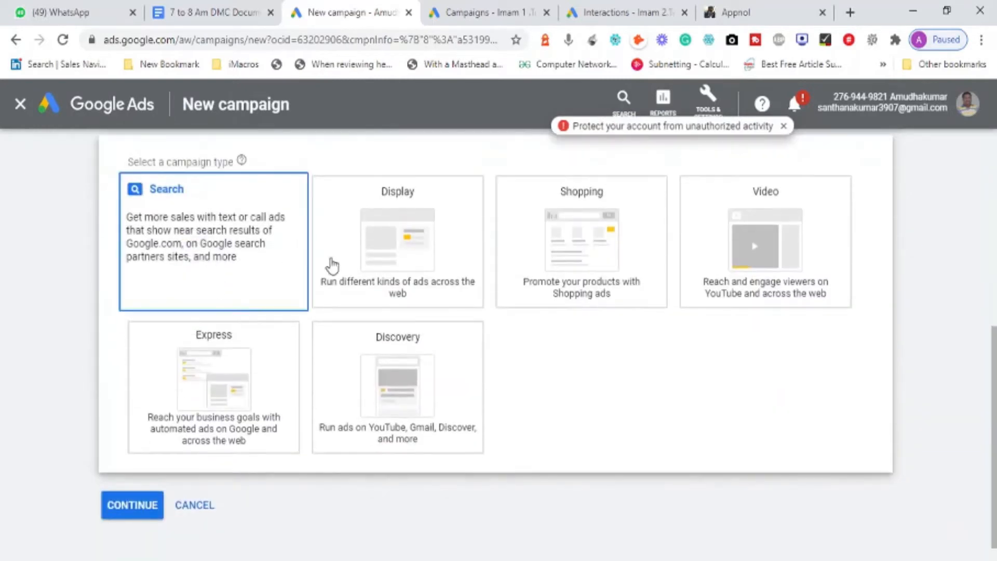
click(405, 262)
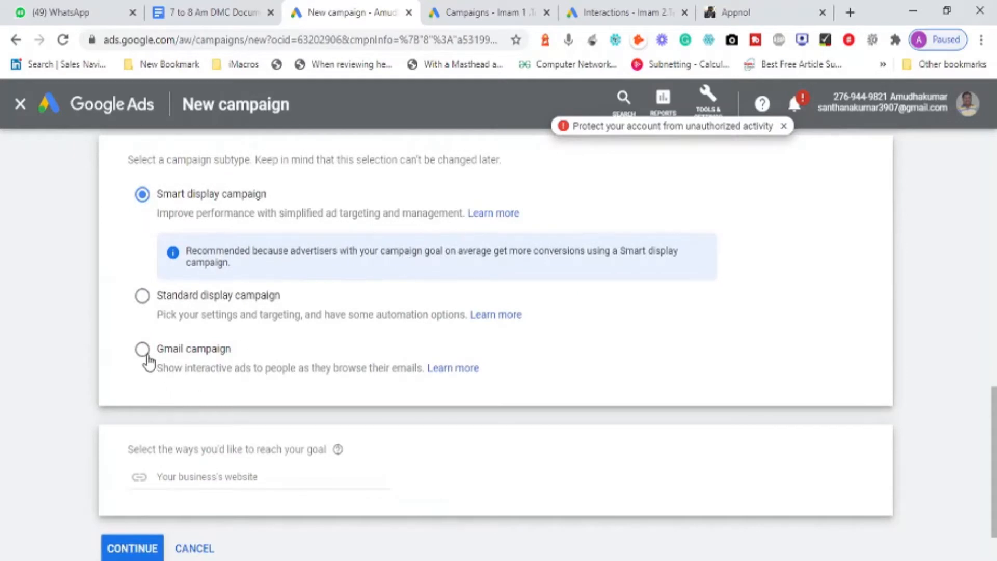
click(142, 350)
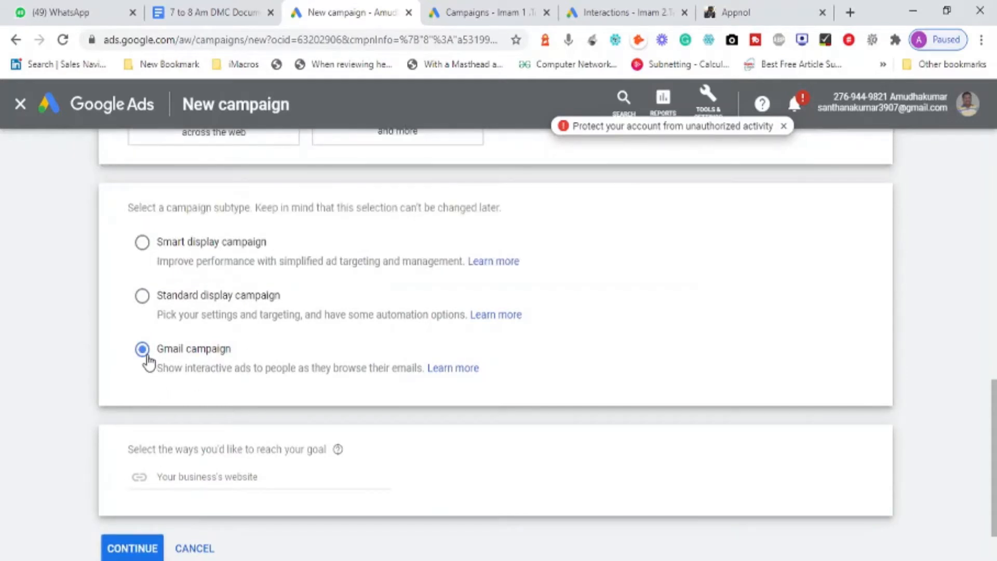
- Switch to the browser tab holding the Campaigns page and load gmail.com in it
click(485, 14)
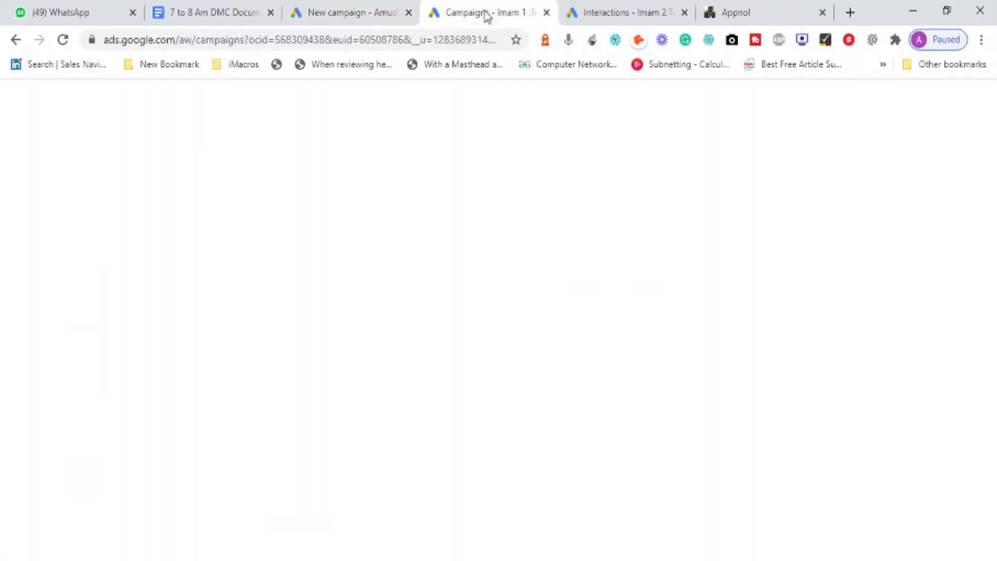
click(418, 40)
text(gmail.com)
key(Return)
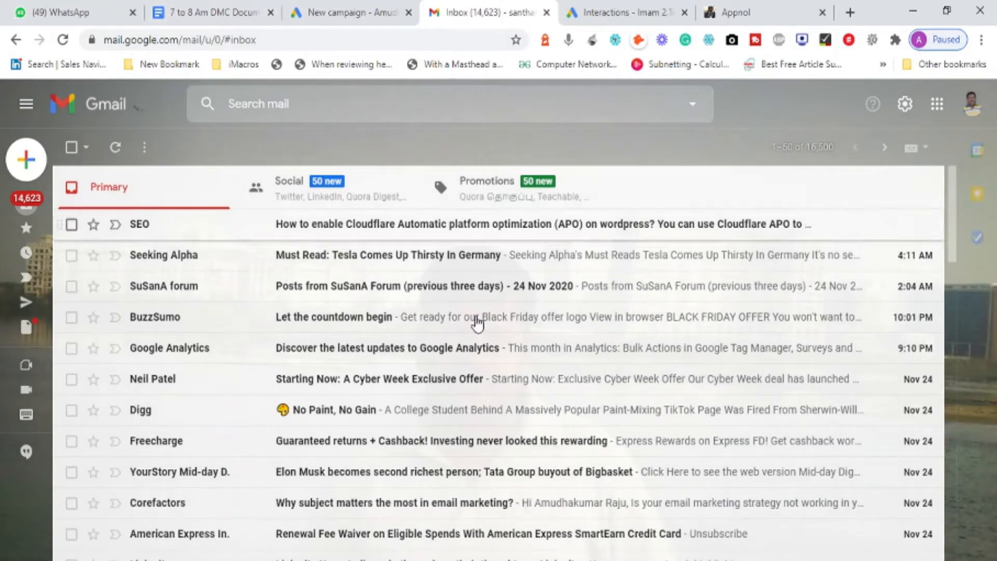
- Compare the Promotions, Social and Primary categories of the Gmail inbox to examine where ads are placed
click(501, 198)
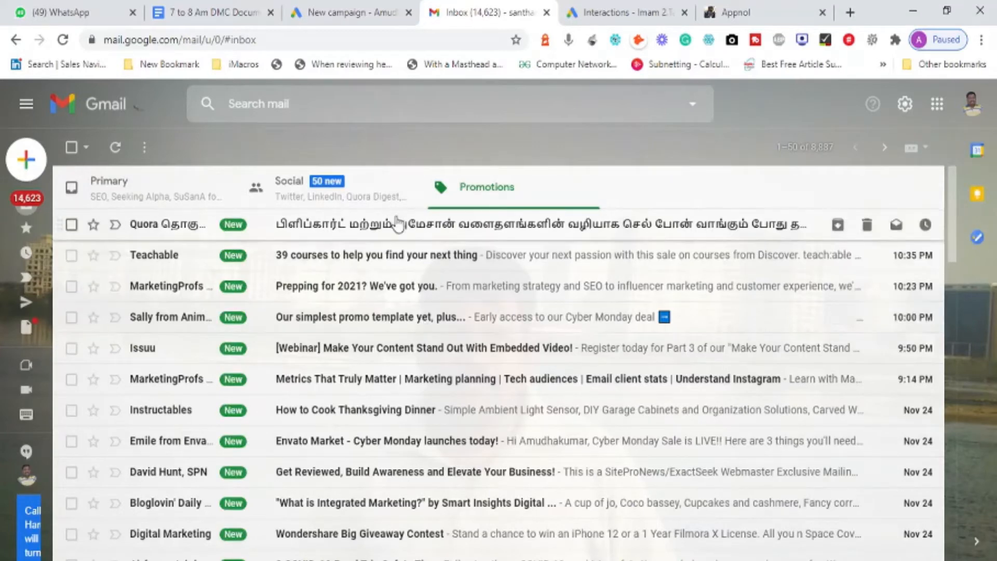
click(327, 197)
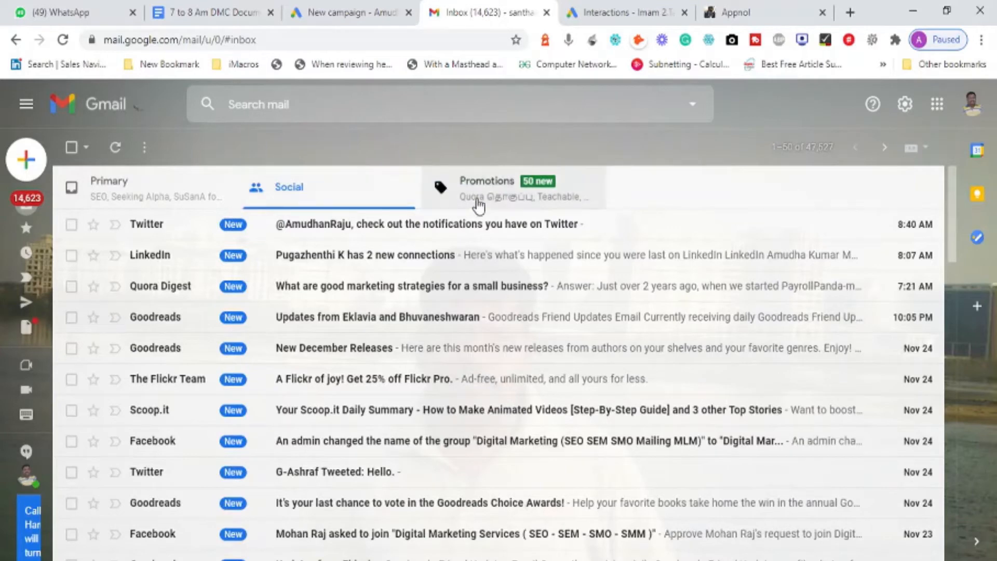
click(494, 193)
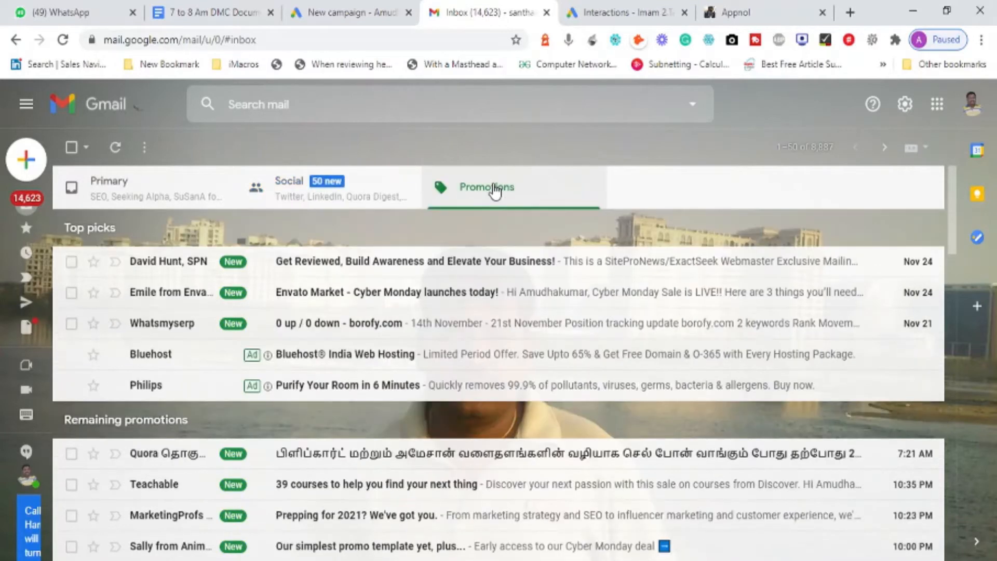
click(334, 199)
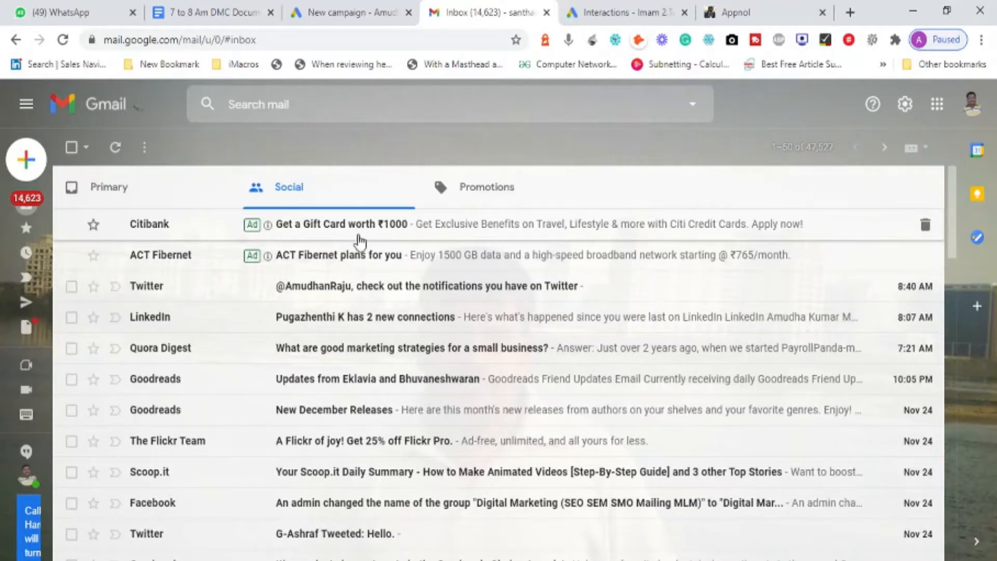
click(488, 198)
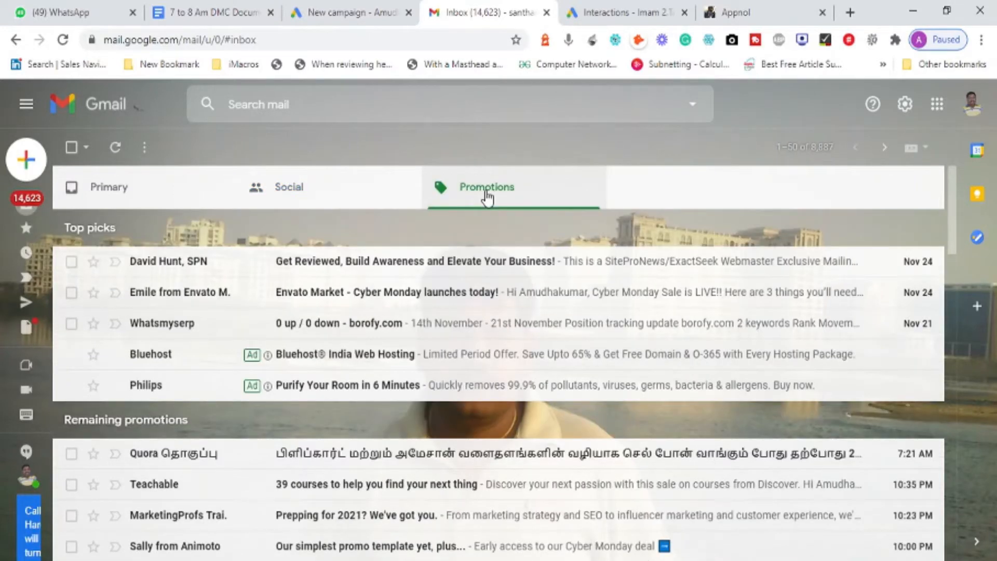
click(109, 202)
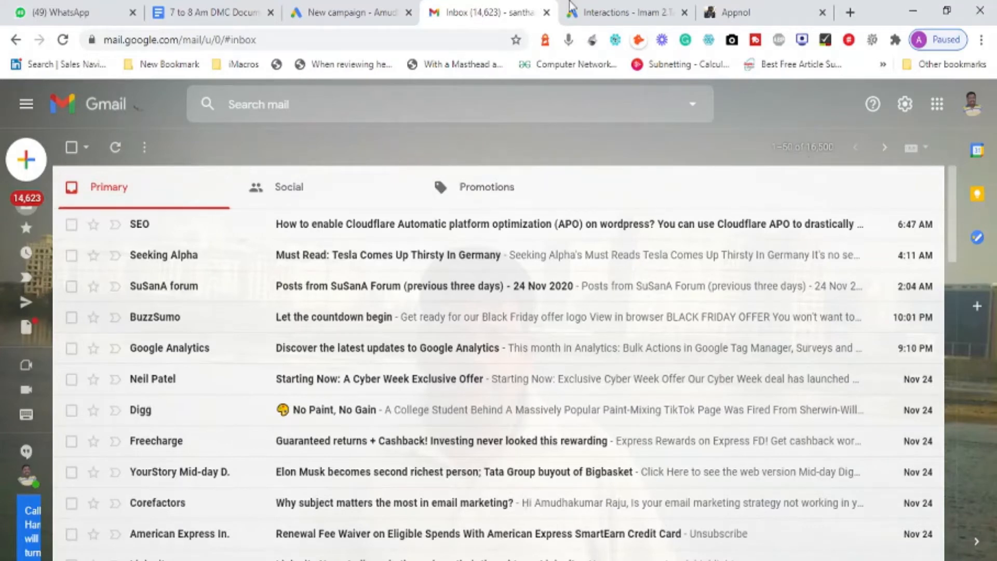
click(653, 15)
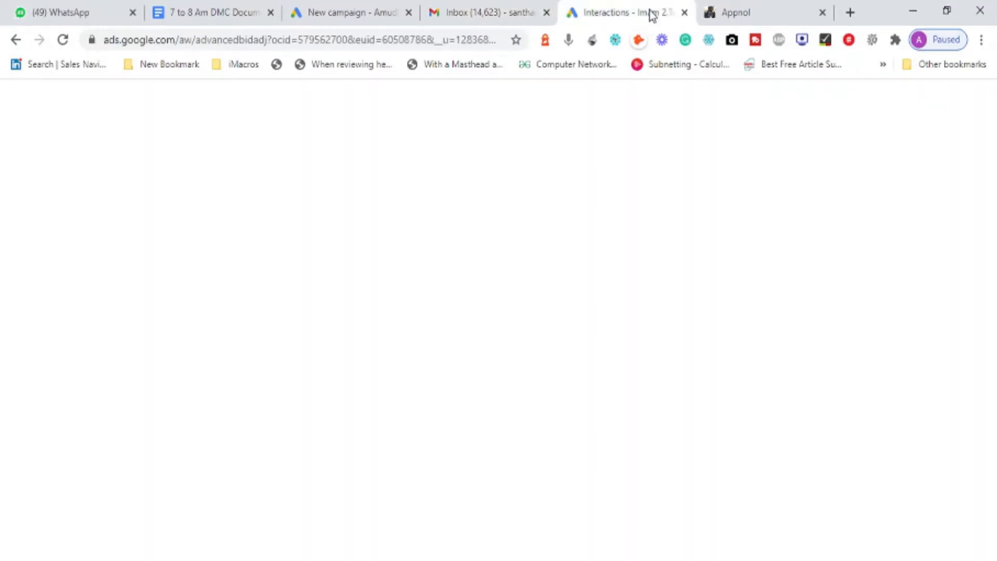
click(481, 13)
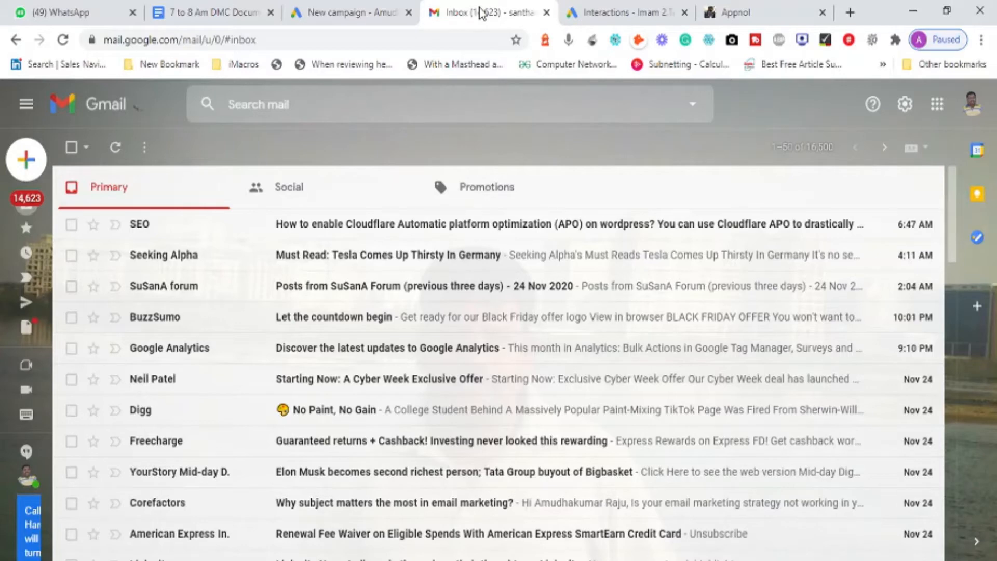
- Return to the new Google Ads campaign, enter the business's website address and continue to the campaign settings
click(337, 15)
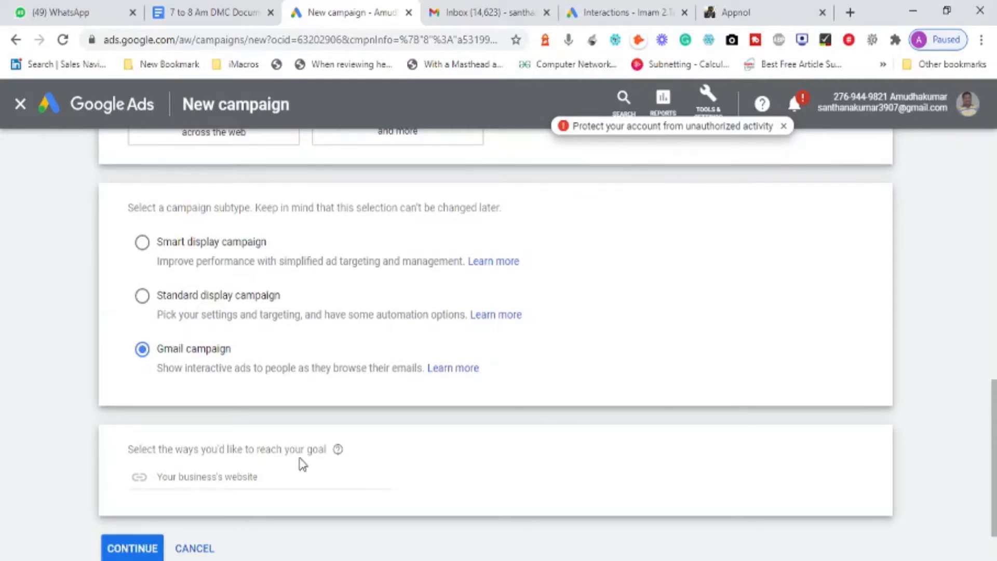
click(193, 476)
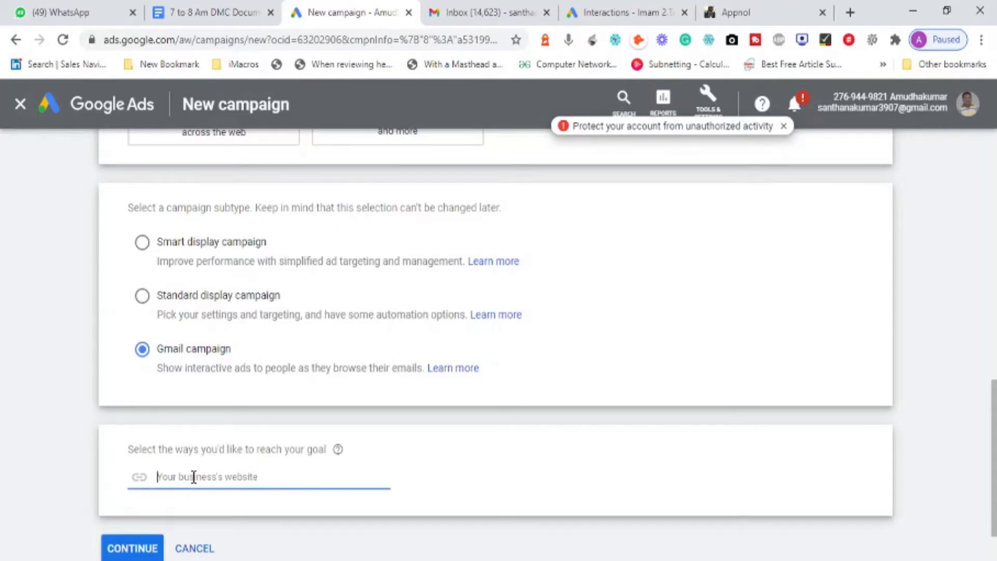
text(https://www)
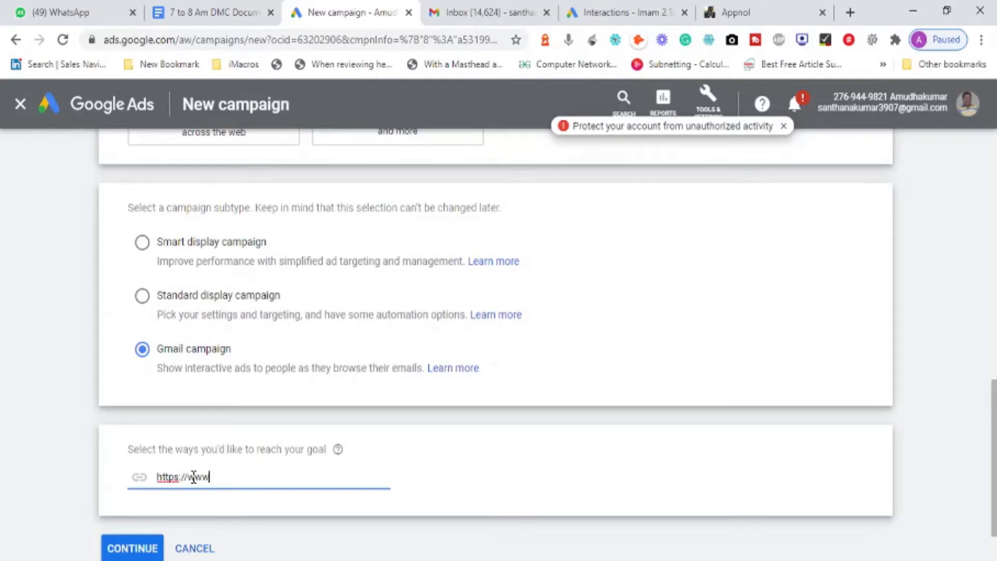
text(.amudhakumr.com)
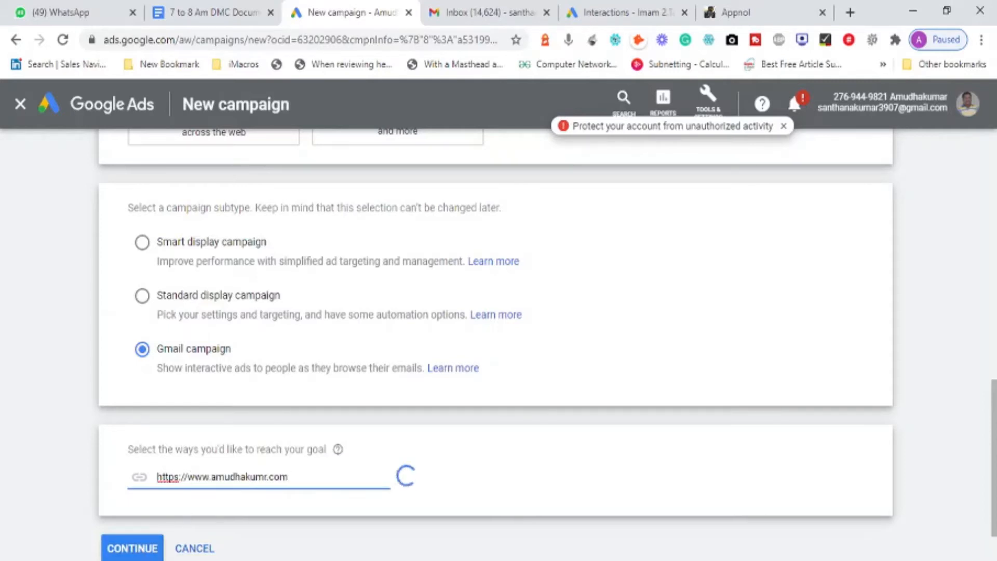
click(132, 549)
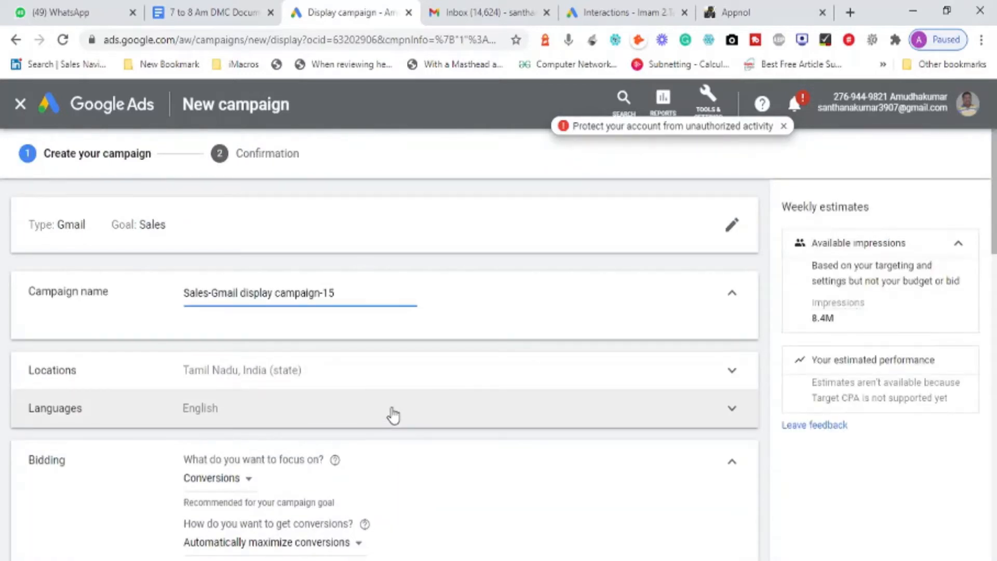
- Shorten the campaign name to "Sales-Gmail display campaign" and review the targeted locations
key(BackSpace)
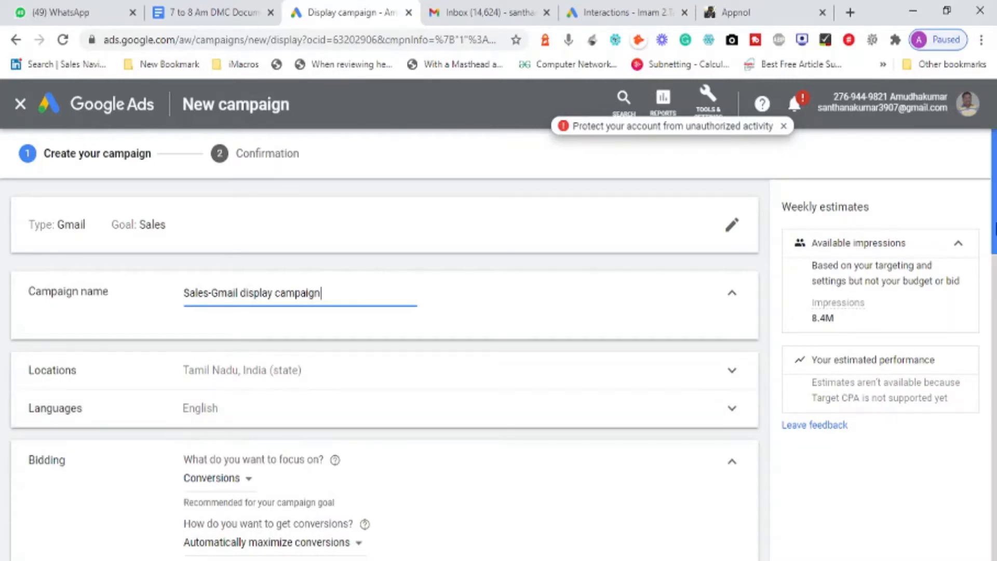
scroll(994, 226, down, 2)
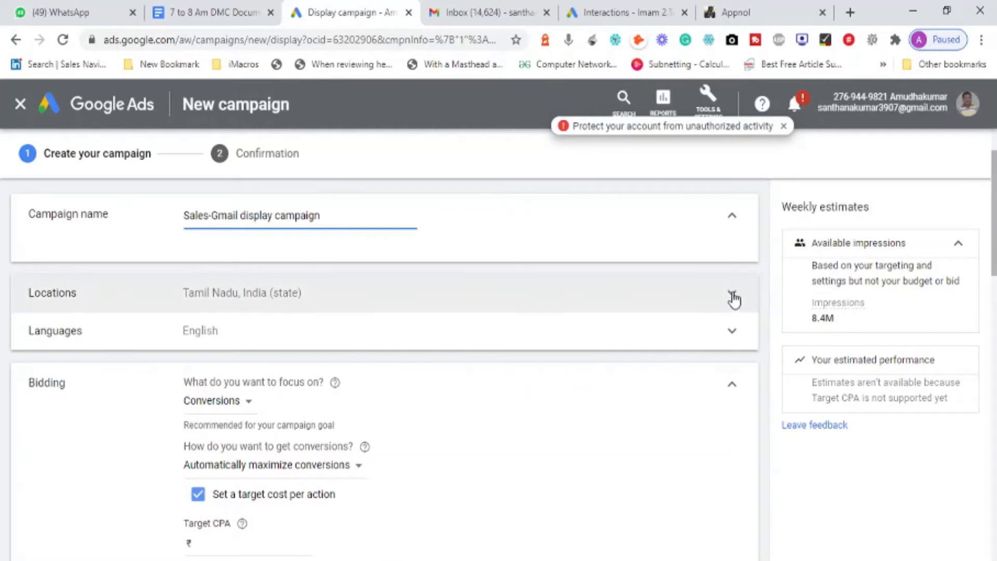
click(732, 296)
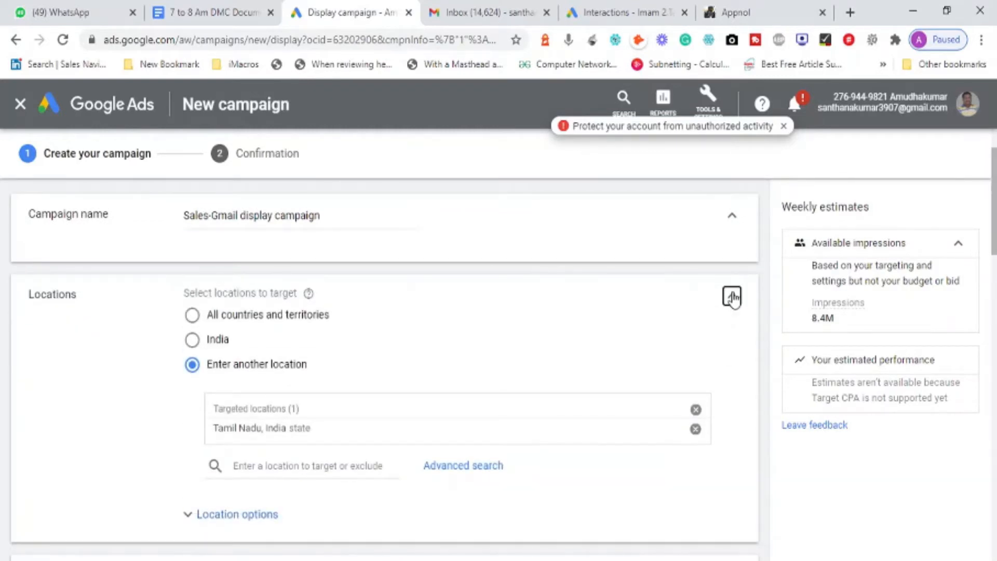
click(733, 296)
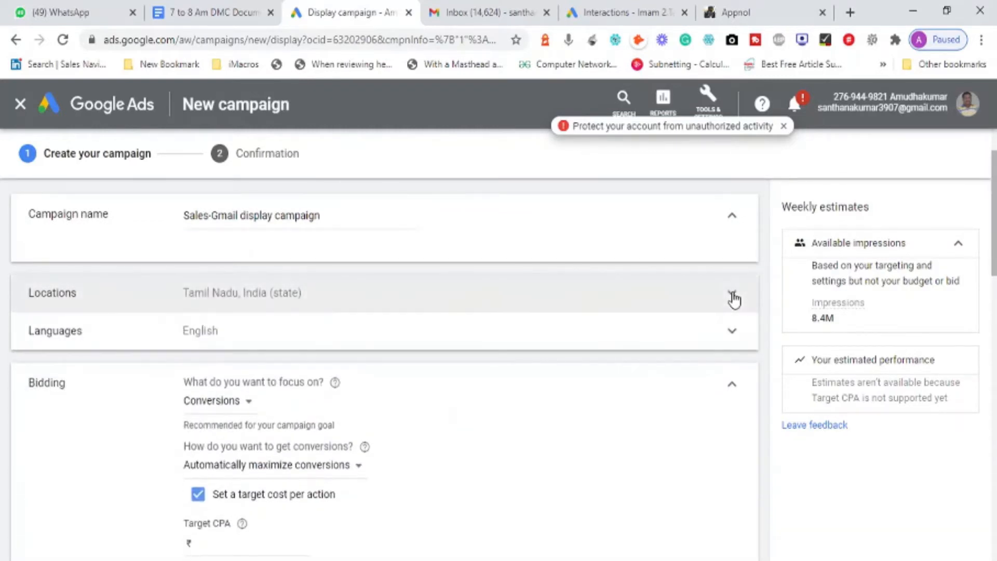
- Add Tamil and Hindi to the campaign's target languages
click(733, 335)
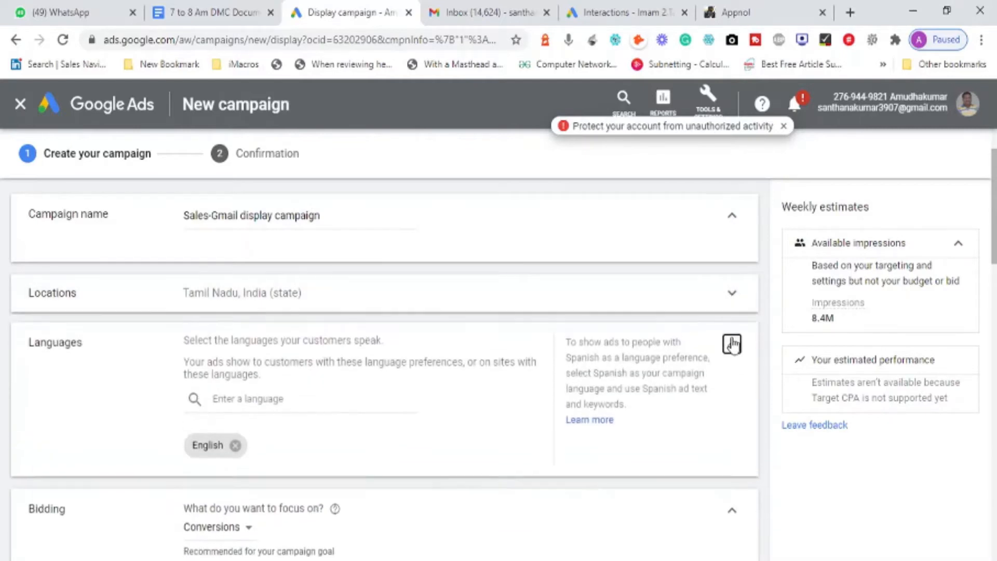
click(370, 400)
text(tamil)
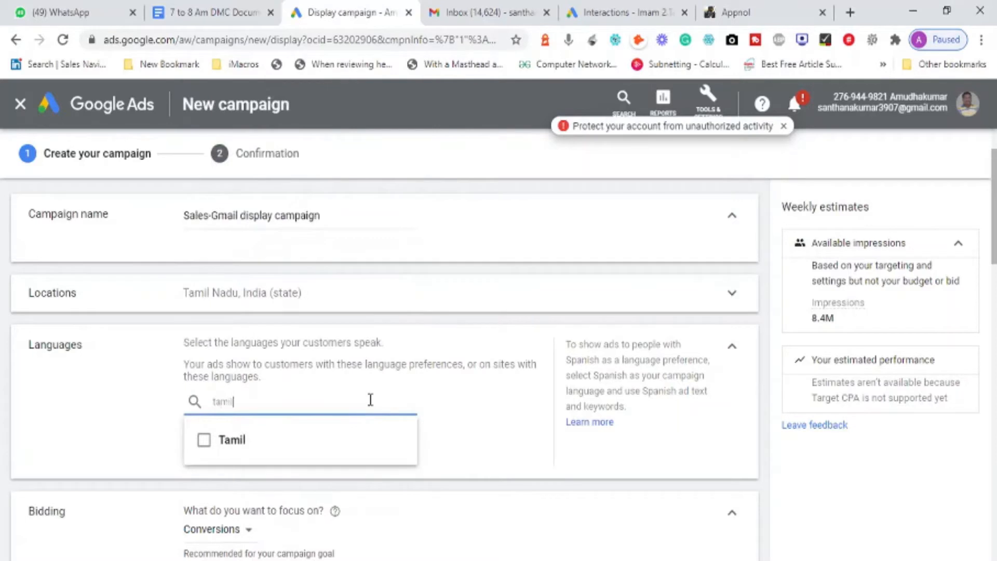
click(204, 440)
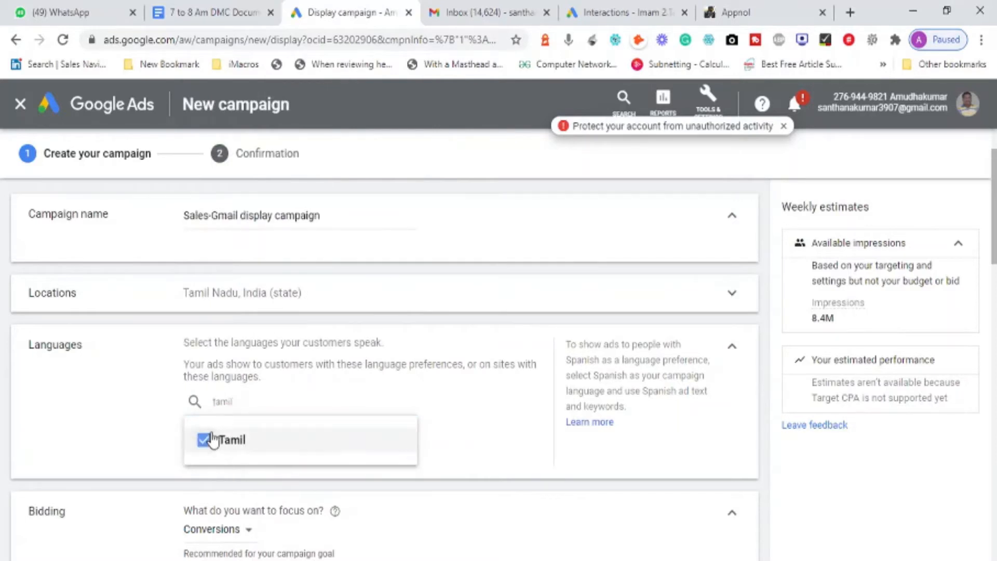
click(302, 404)
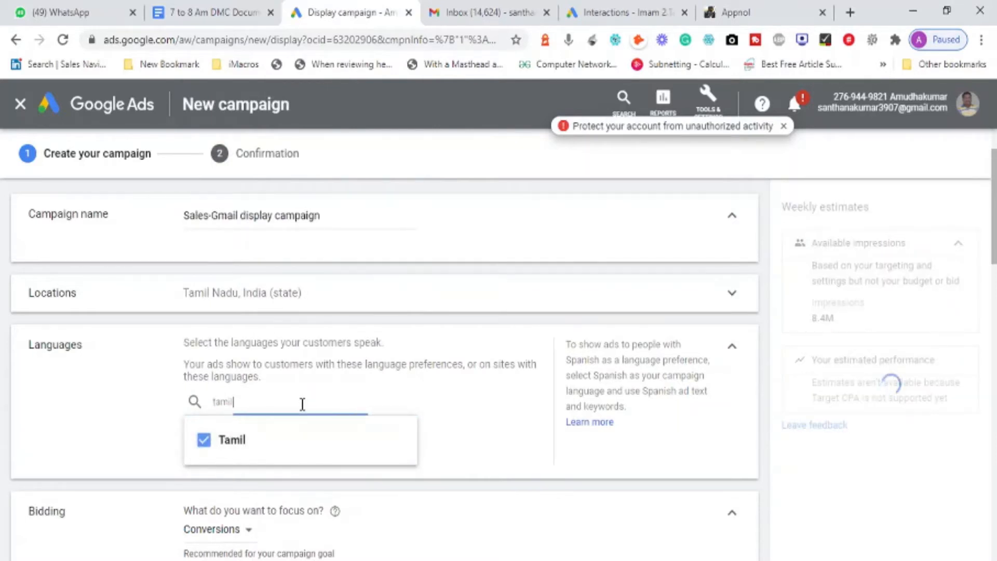
text(hindi)
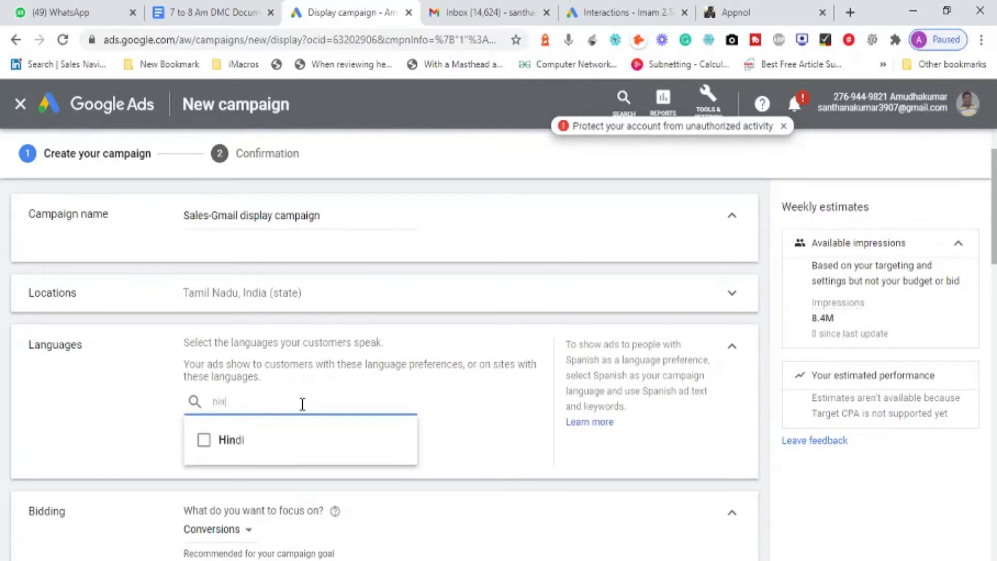
click(233, 442)
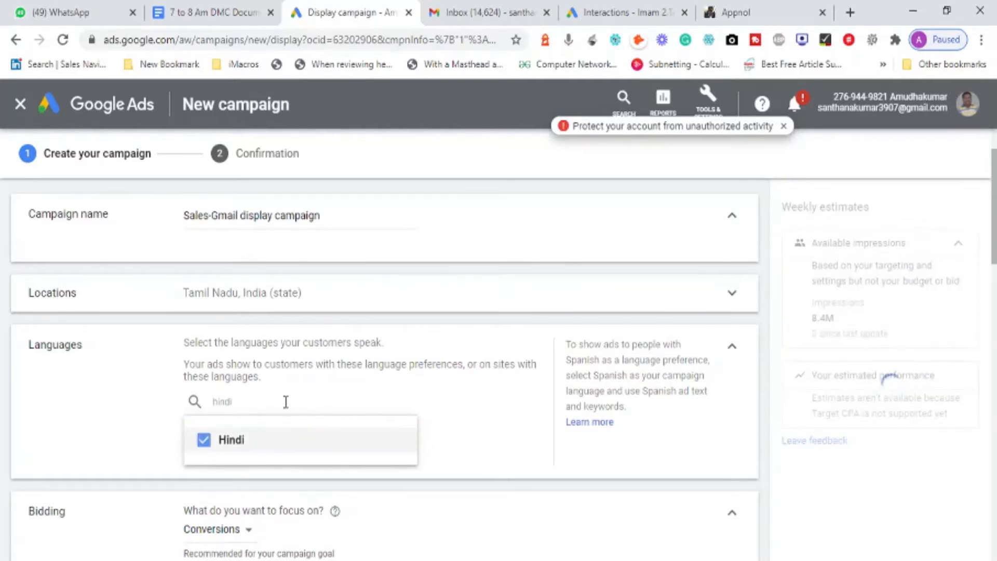
- Add Telugu and Kannada to the campaign's target languages and close the language suggestions
click(286, 401)
text(telugu)
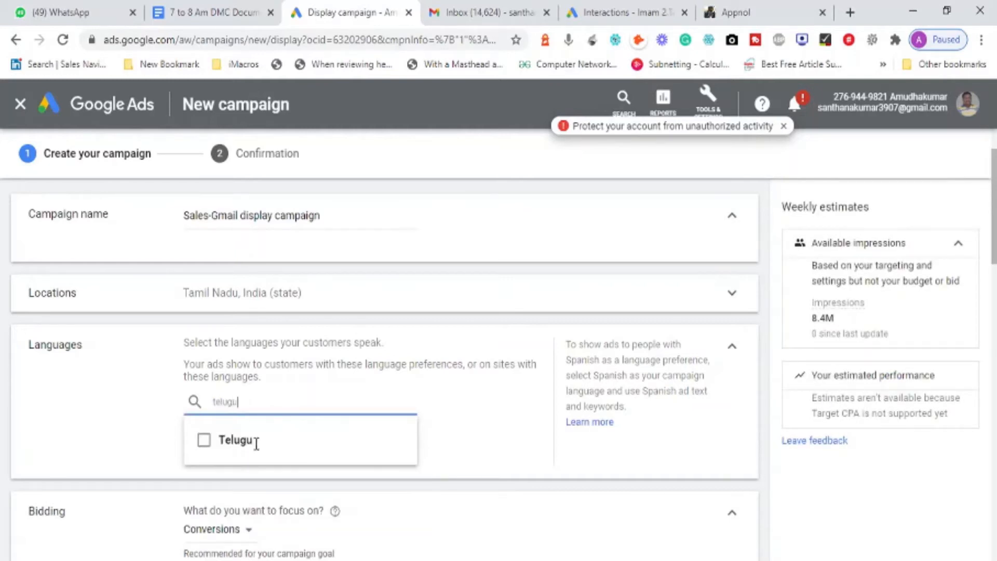
click(204, 441)
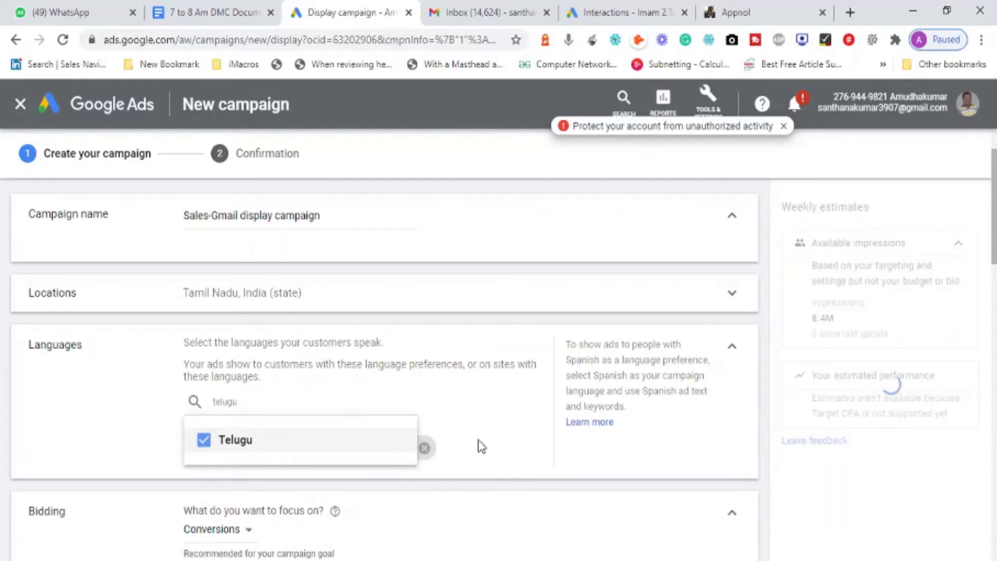
click(260, 406)
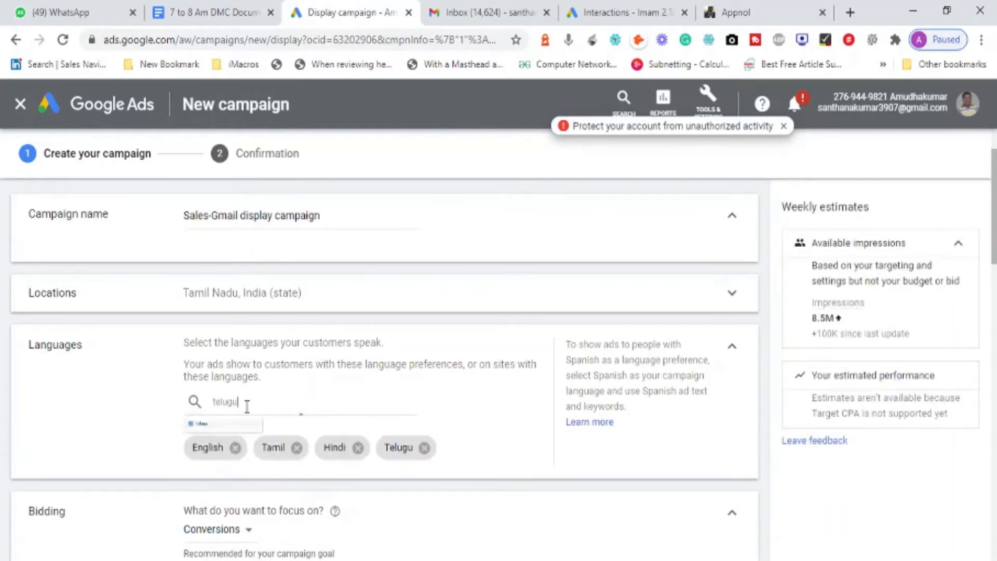
click(247, 407)
double_click(247, 407)
text(kanna)
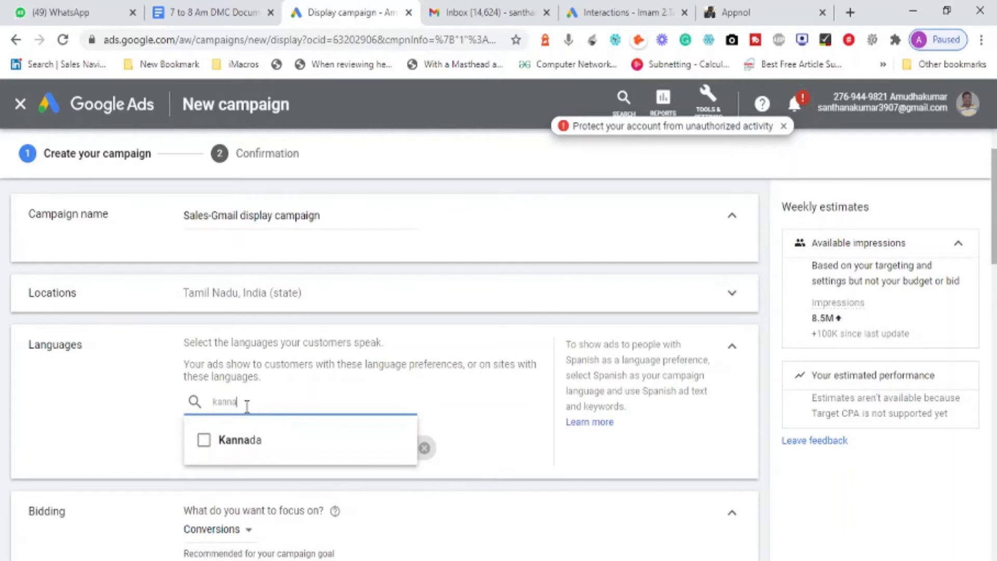
click(234, 448)
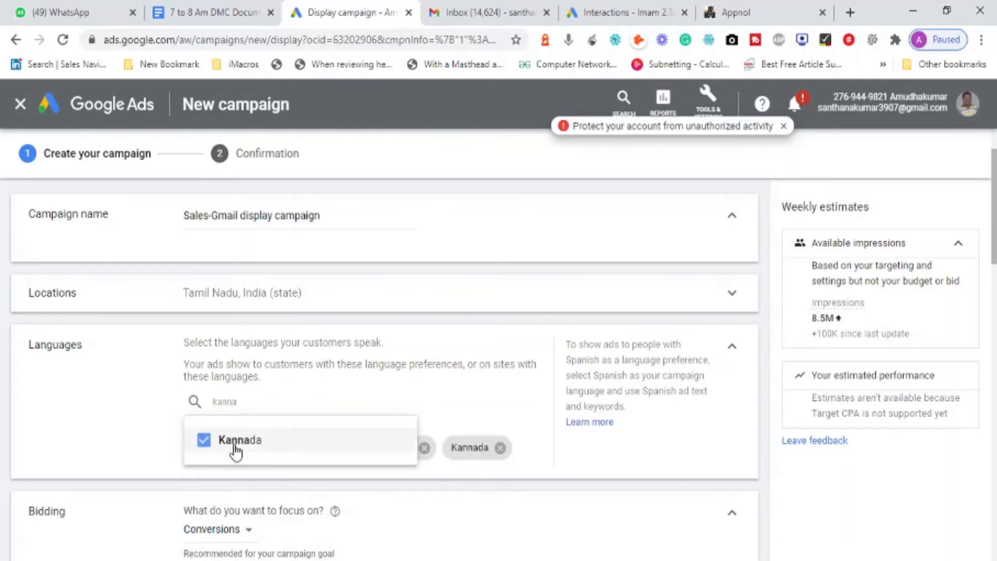
click(476, 409)
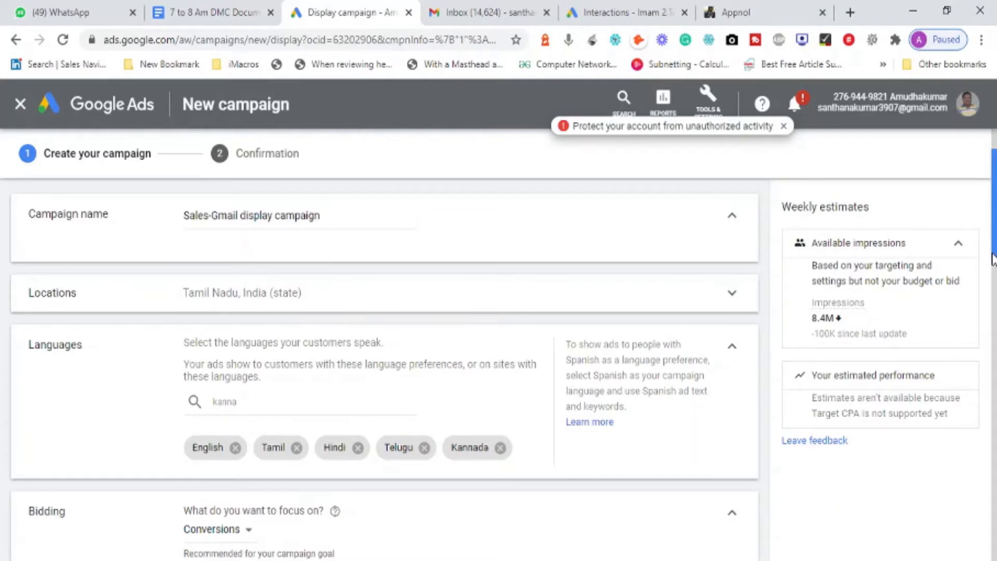
drag(993, 258, 994, 312)
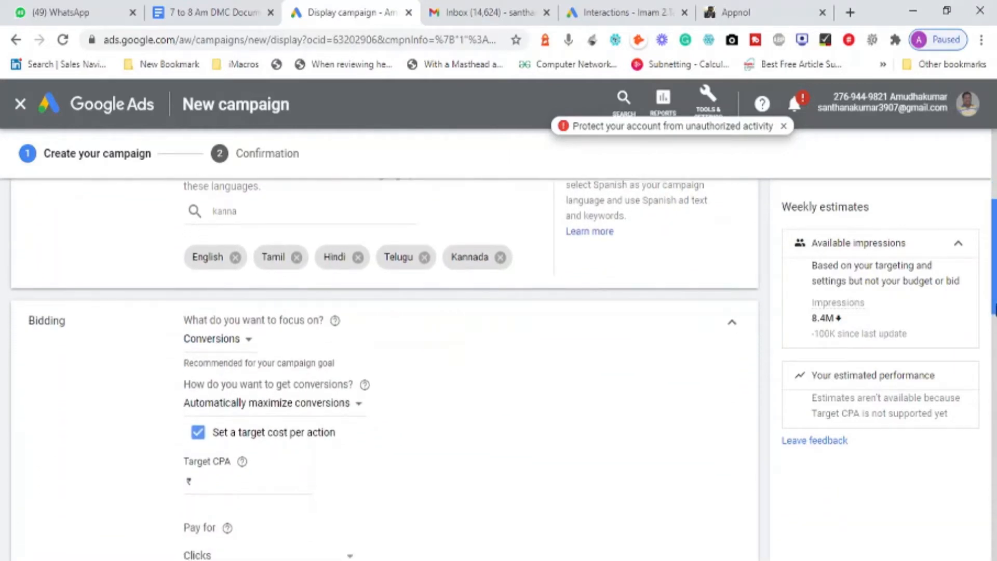
- Turn off the target cost per action in the bidding settings, keeping automatically maximized conversions
drag(994, 311, 995, 322)
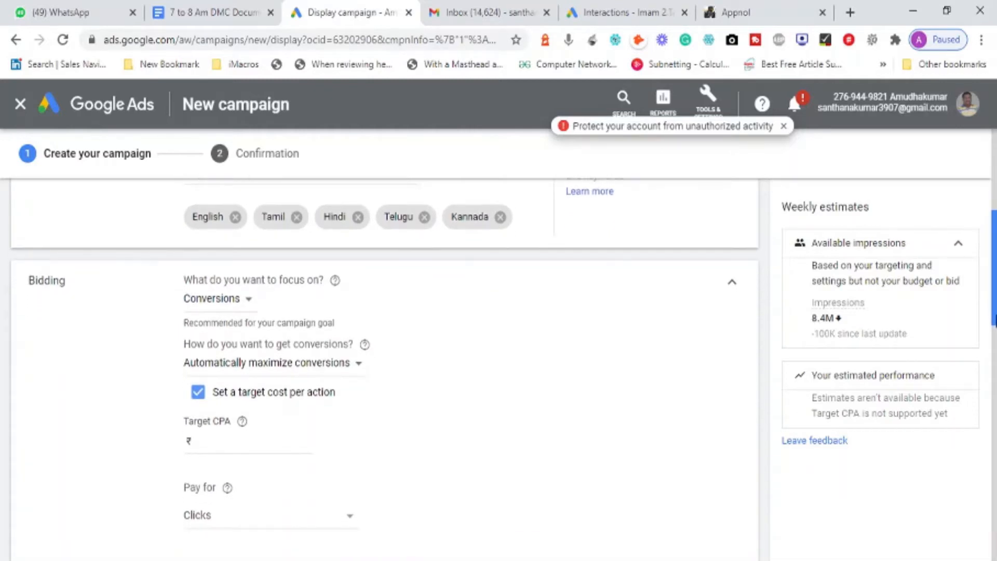
click(198, 392)
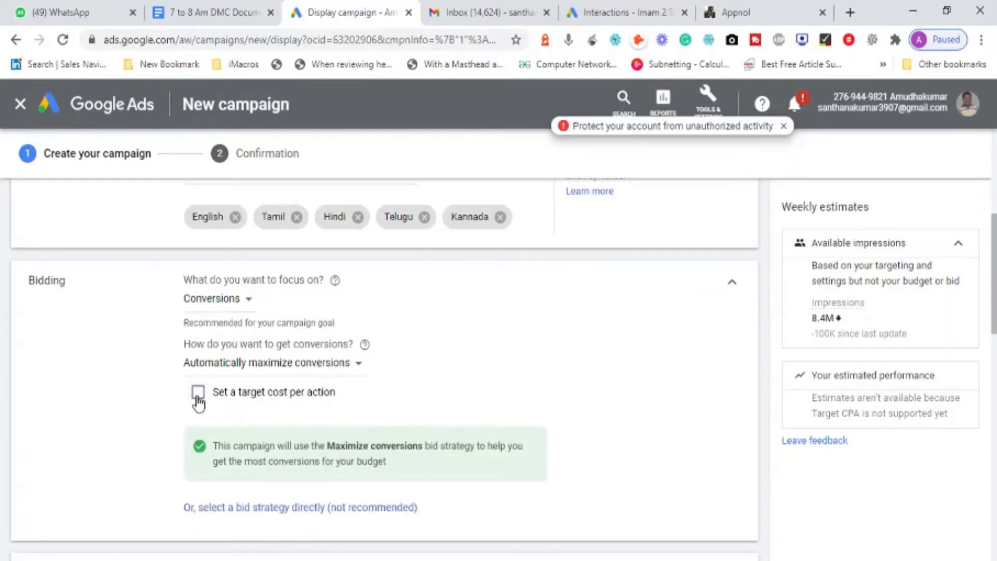
click(198, 394)
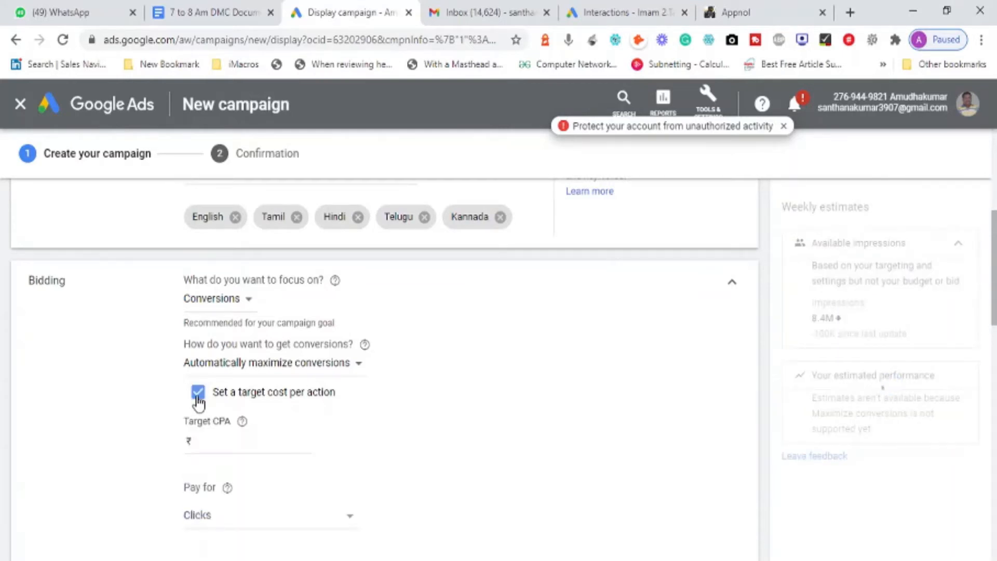
click(198, 393)
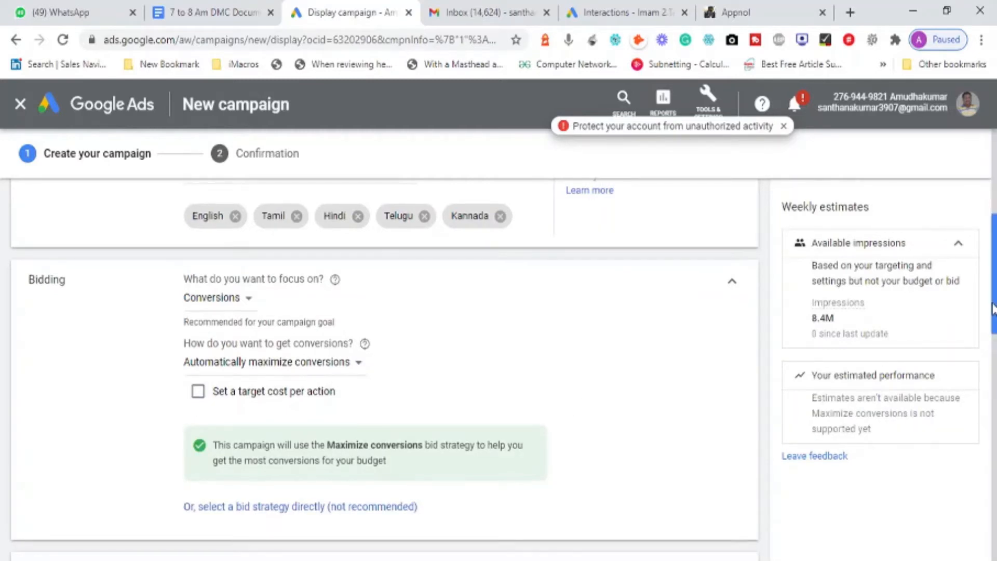
- Set the campaign's average daily budget to ₹1,000 and expand the additional settings
drag(993, 308, 993, 378)
click(301, 336)
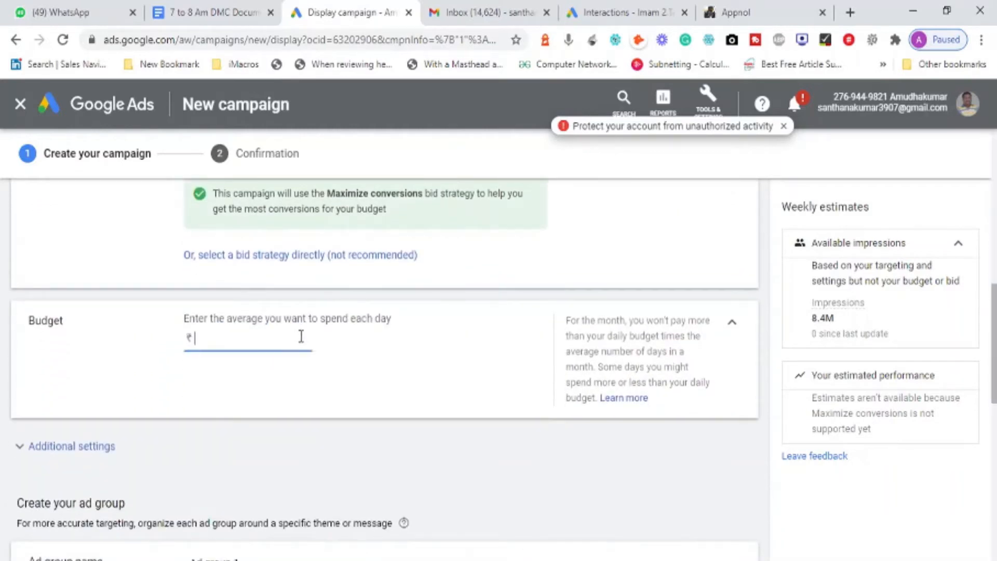
text(1000)
click(434, 378)
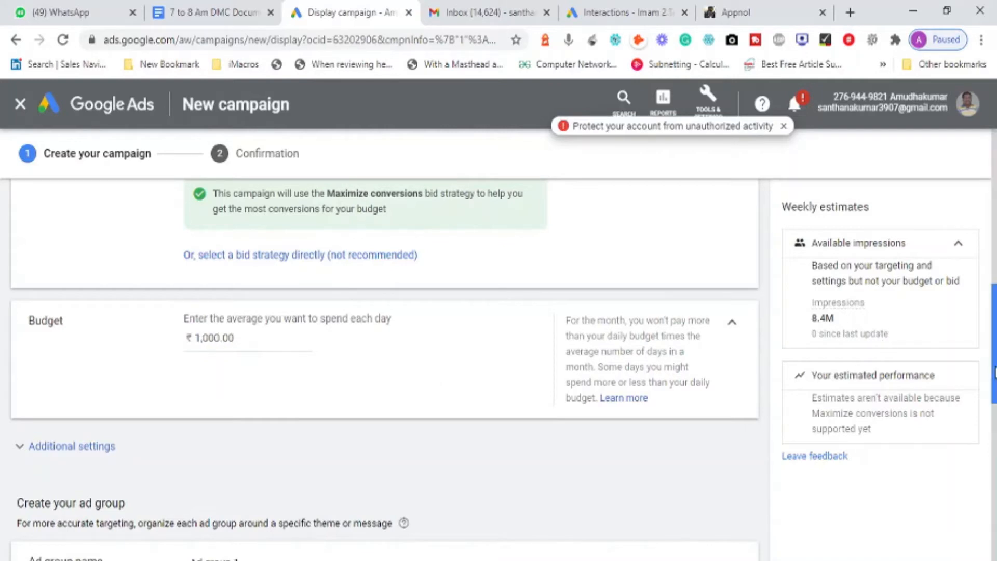
mouse_move(995, 372)
mouse_down()
mouse_move(994, 418)
mouse_move(994, 381)
mouse_up()
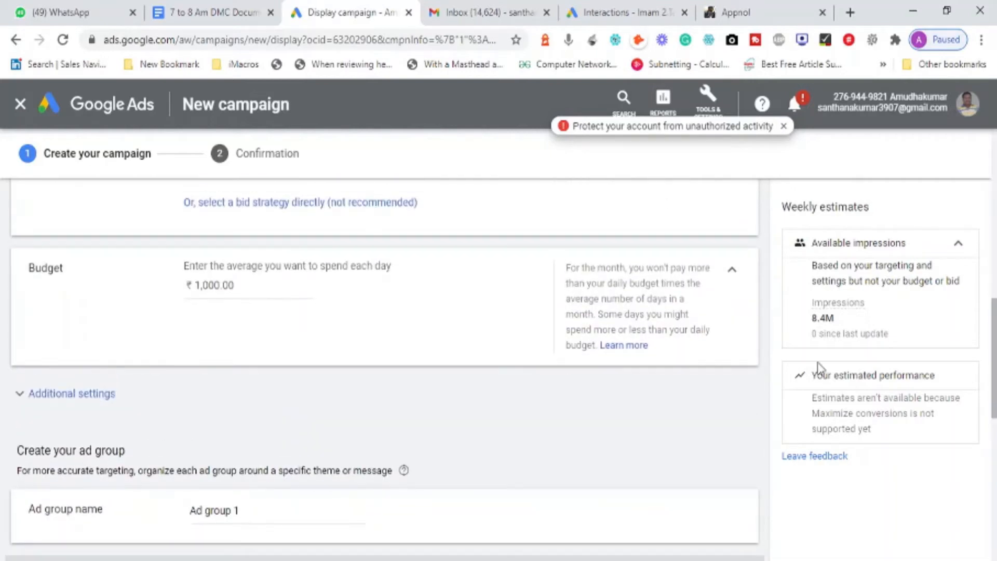
click(15, 401)
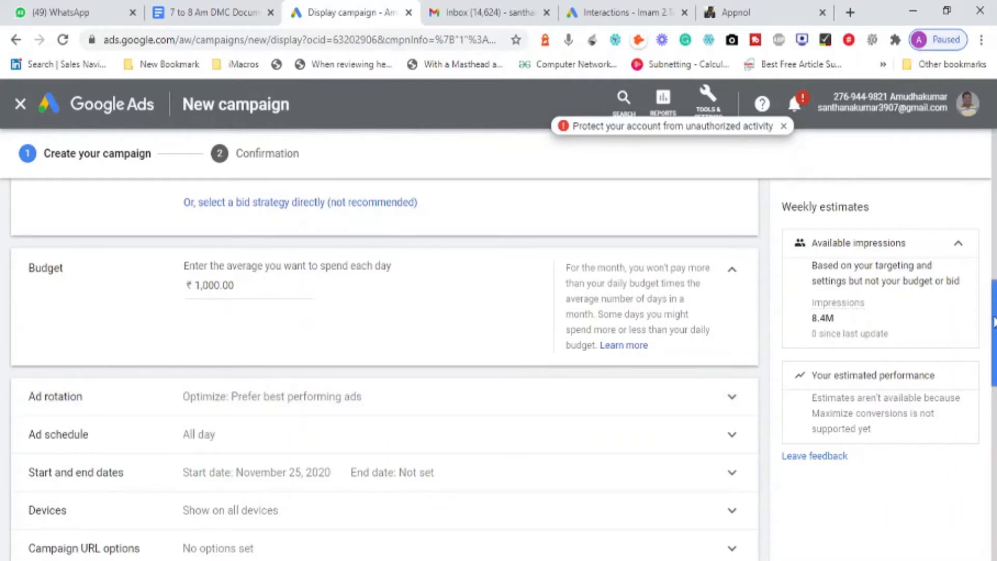
- Rename the ad group as "DMC"
drag(994, 326, 994, 441)
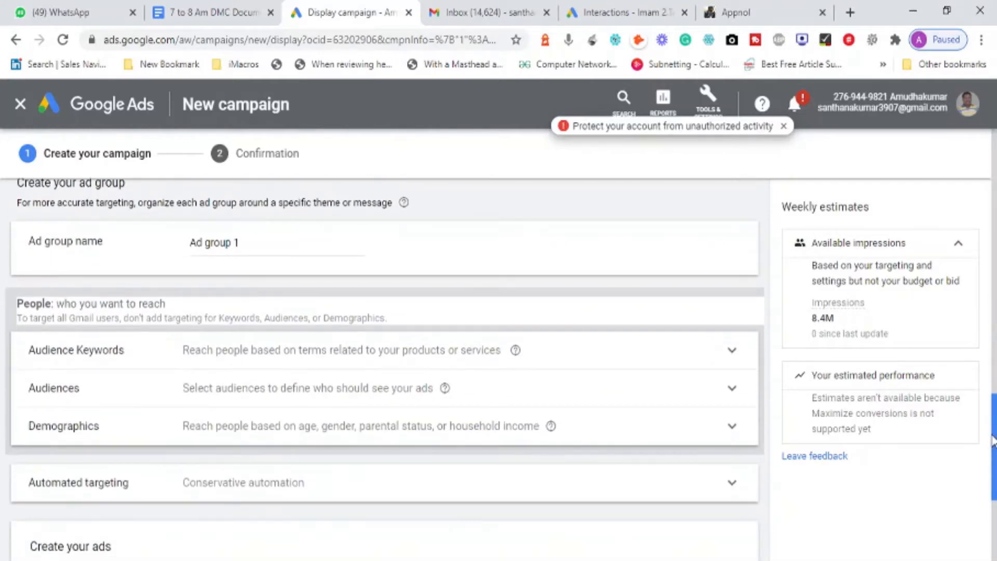
click(241, 242)
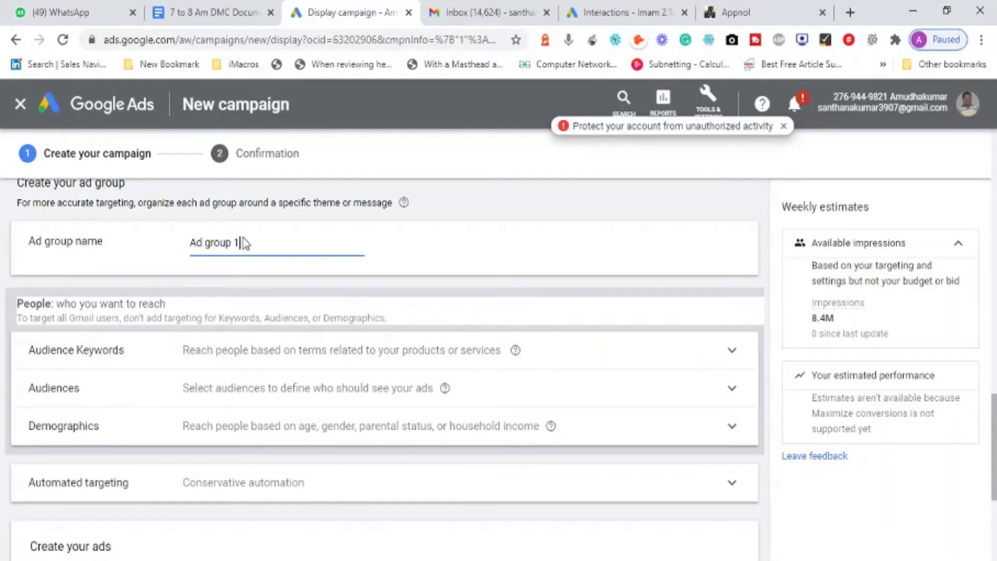
triple_click(250, 241)
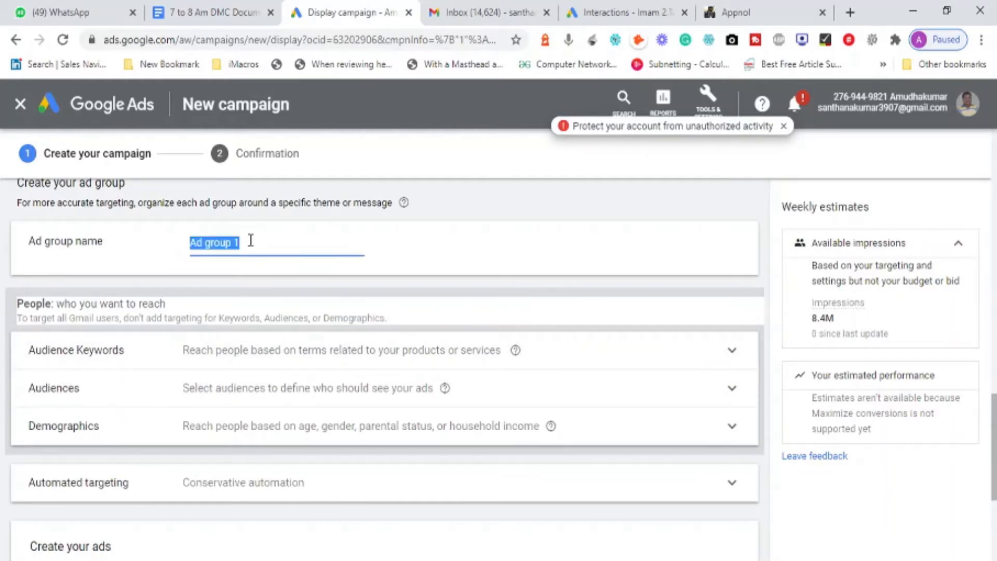
text(DMC)
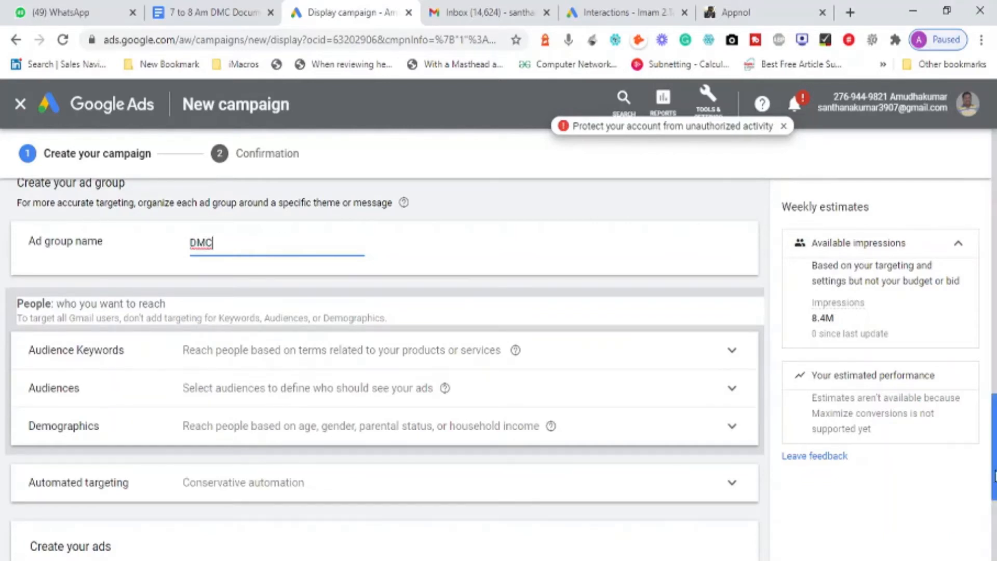
- Get audience keyword ideas using the corrected business website address and the service "SEO Course"
scroll(993, 475, down, 1)
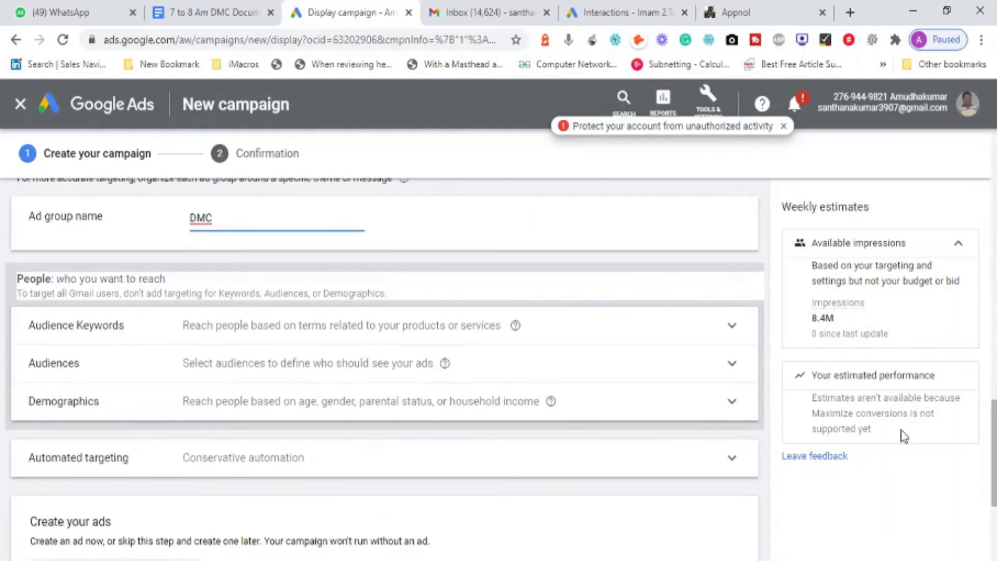
click(461, 338)
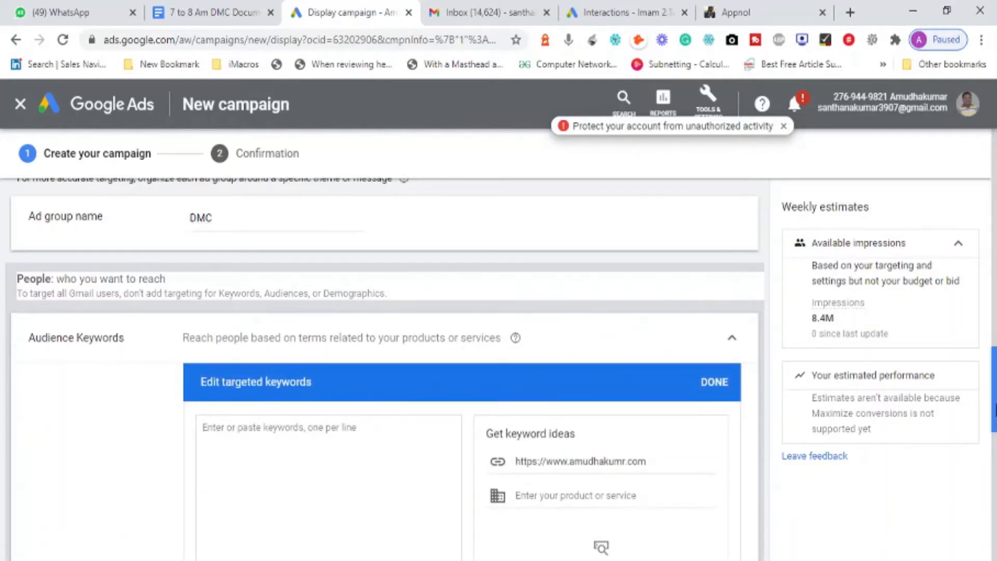
drag(993, 401, 994, 435)
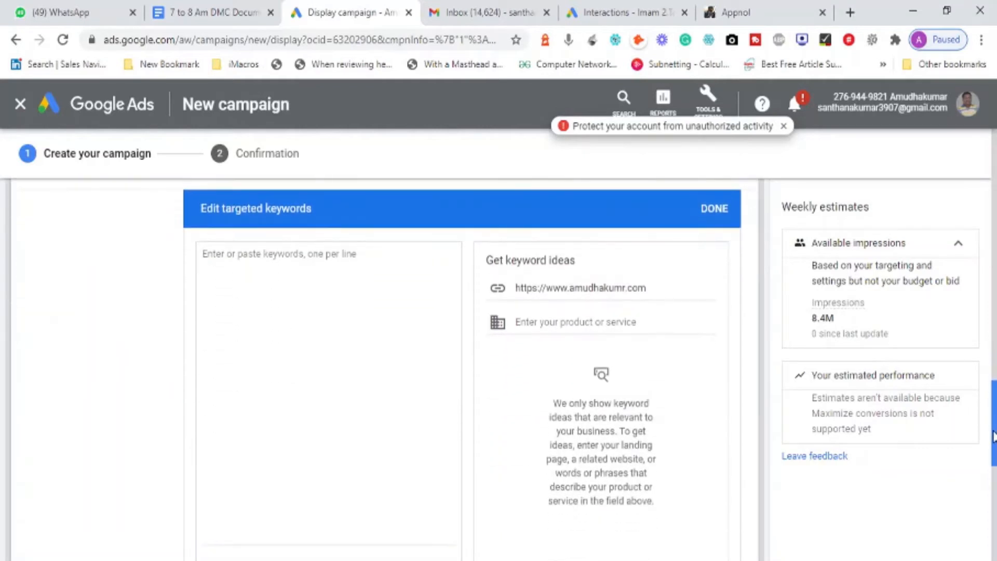
click(619, 294)
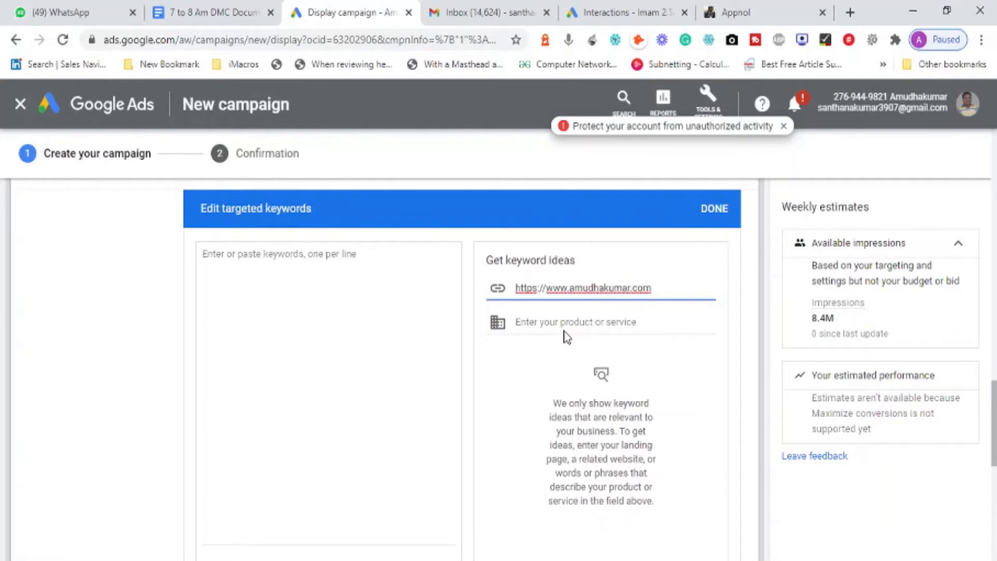
click(582, 325)
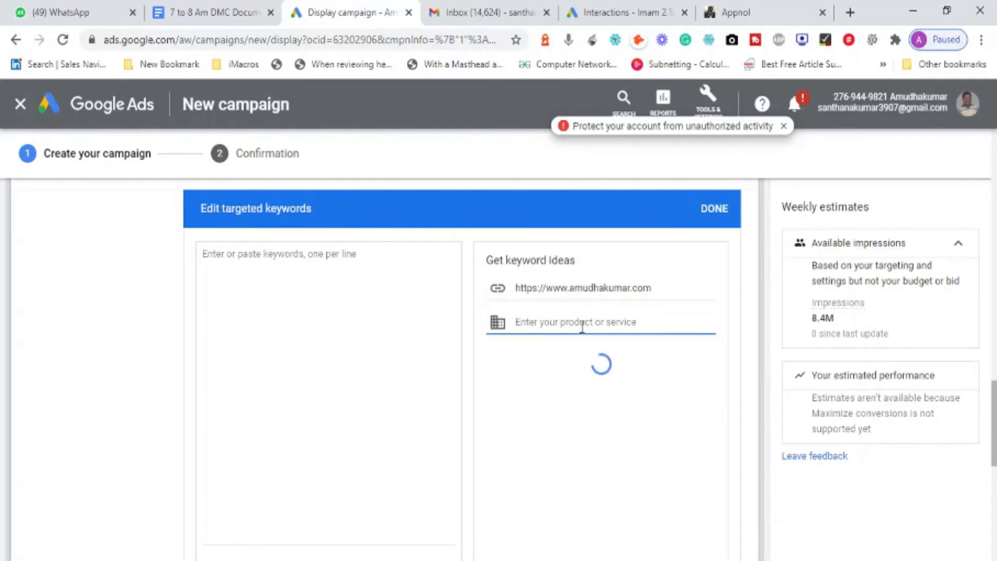
text(sEO Course)
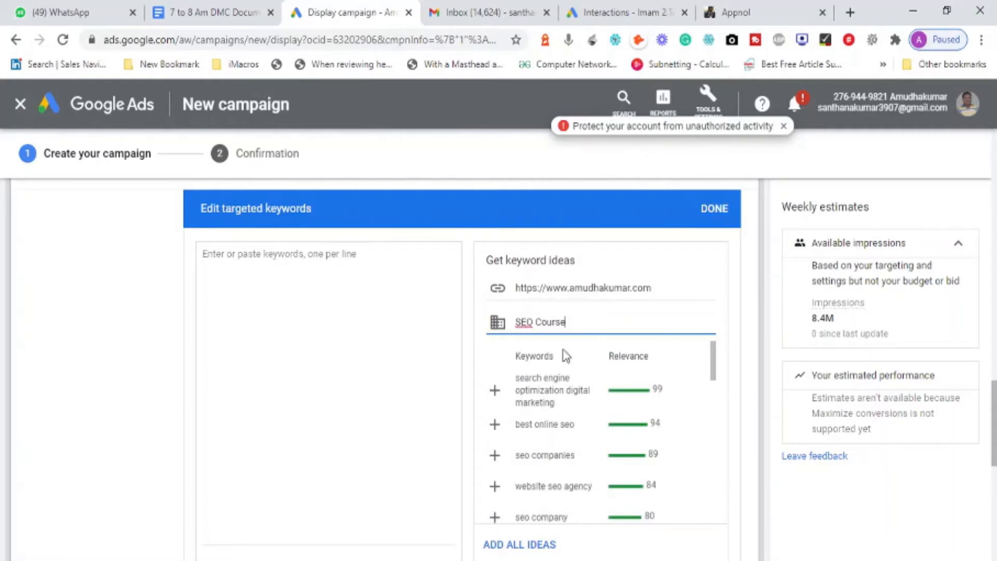
- Look through the suggested SEO keywords and add all of the ideas to the targeted keywords
click(521, 550)
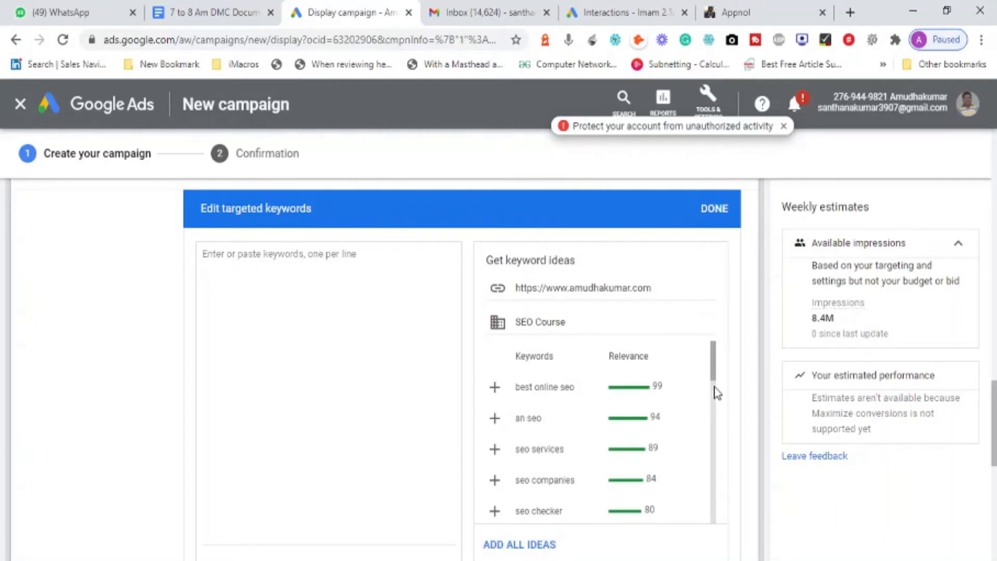
drag(715, 378, 712, 480)
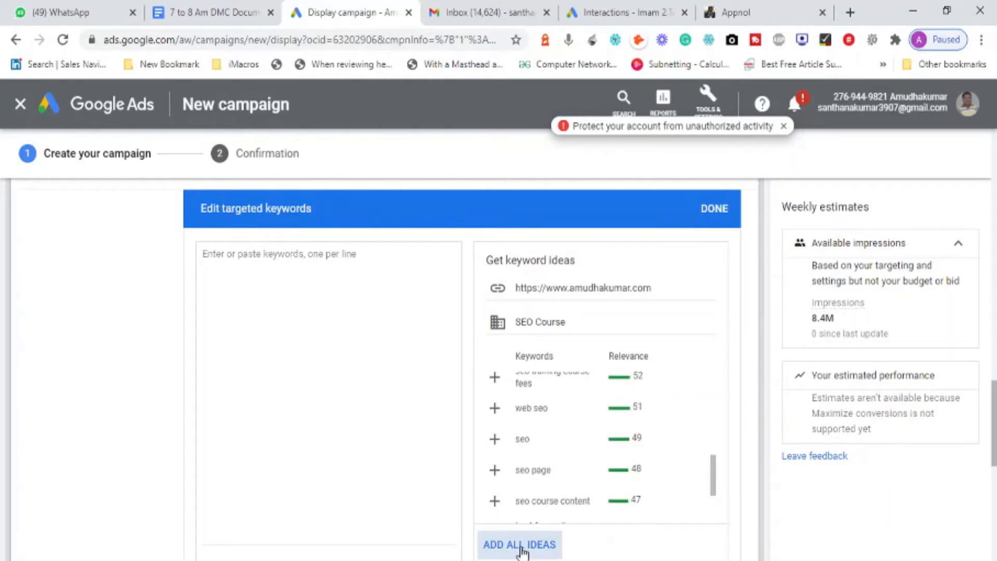
click(522, 550)
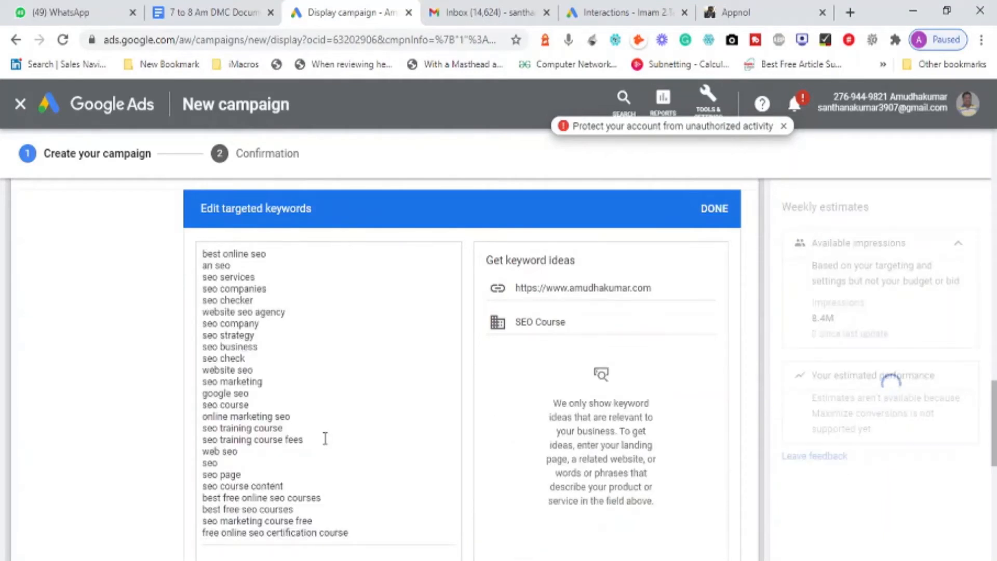
- Review the list of targeted keywords line by line and finish editing it
click(326, 439)
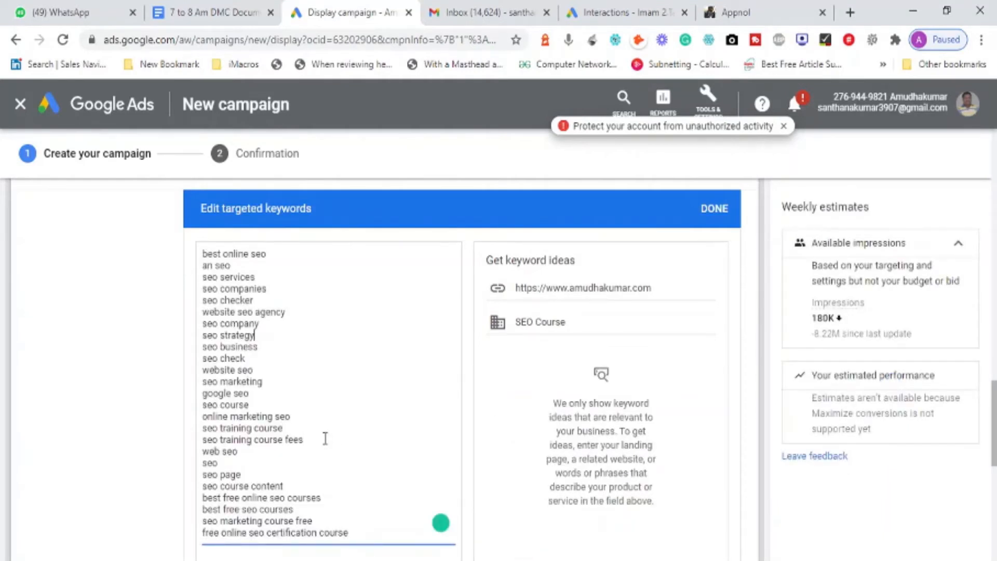
key(ctrl+Home)
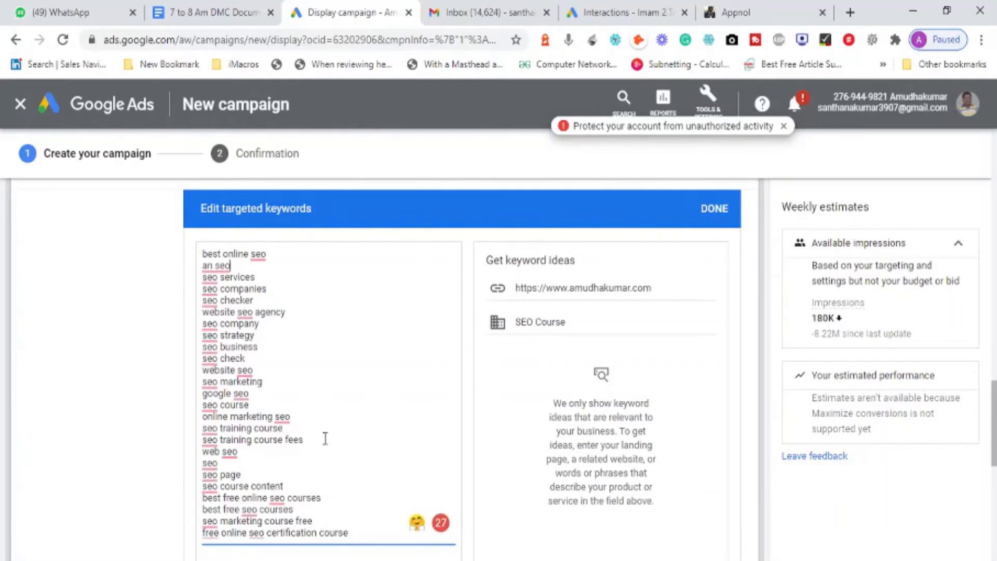
key(Down)
key(Down)
key(Down)
key(Down)
key(Down)
key(Down)
key(Down)
key(Down)
key(Down)
click(707, 217)
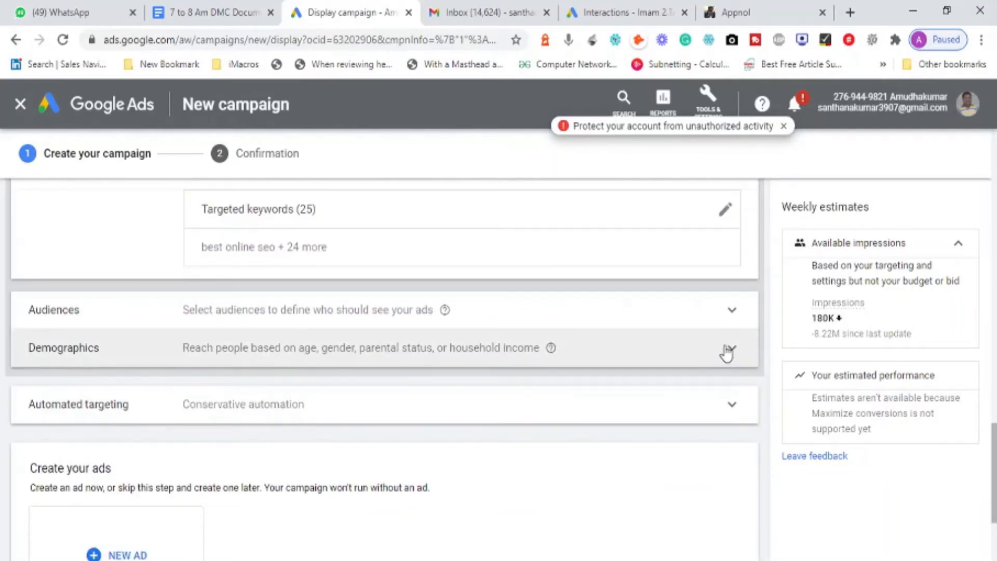
- Check the gender, age, parental status and household income options in the demographic targeting, leaving them as they are
click(725, 347)
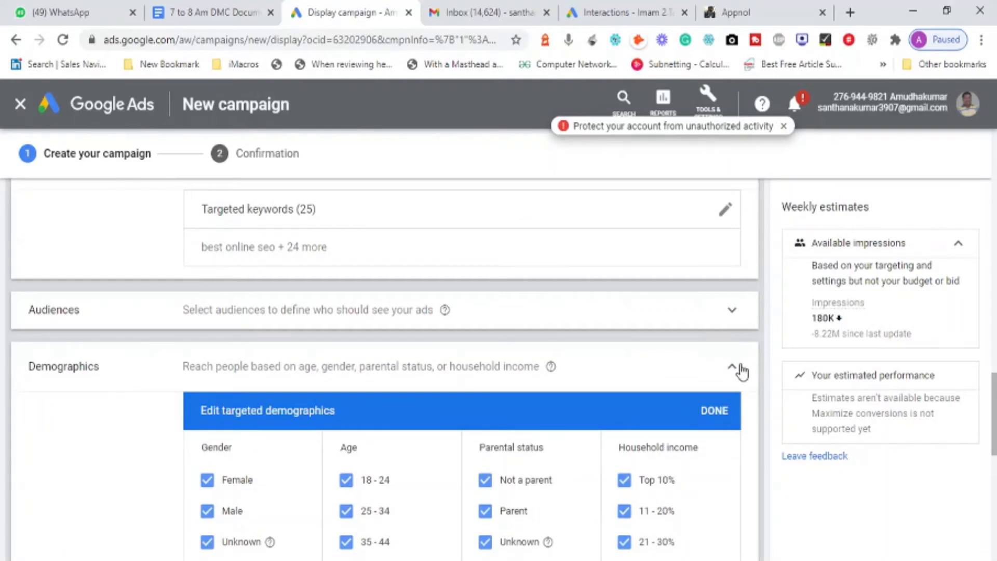
click(732, 367)
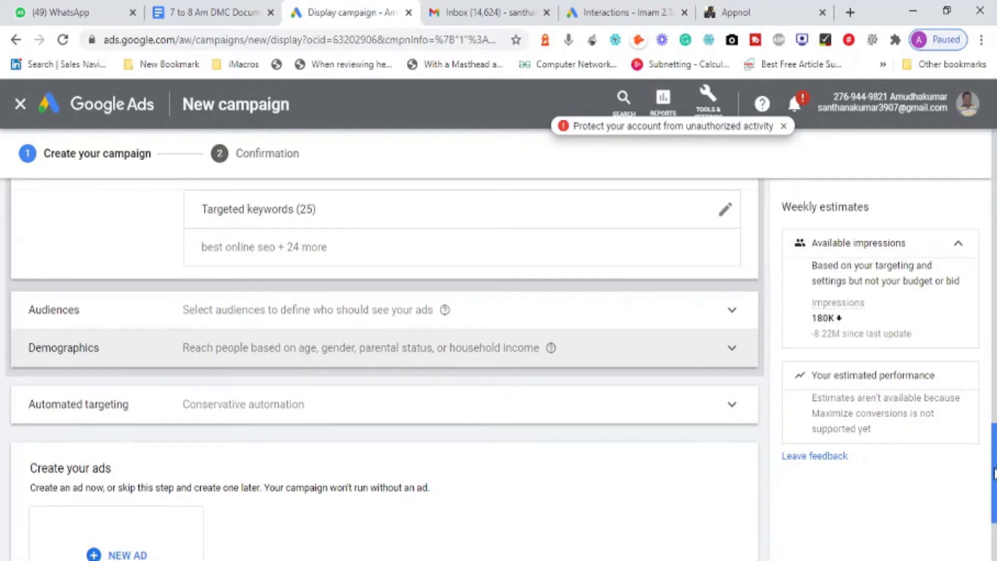
- Start a new Gmail ad for the campaign and bring its text fields into view
drag(993, 473, 993, 538)
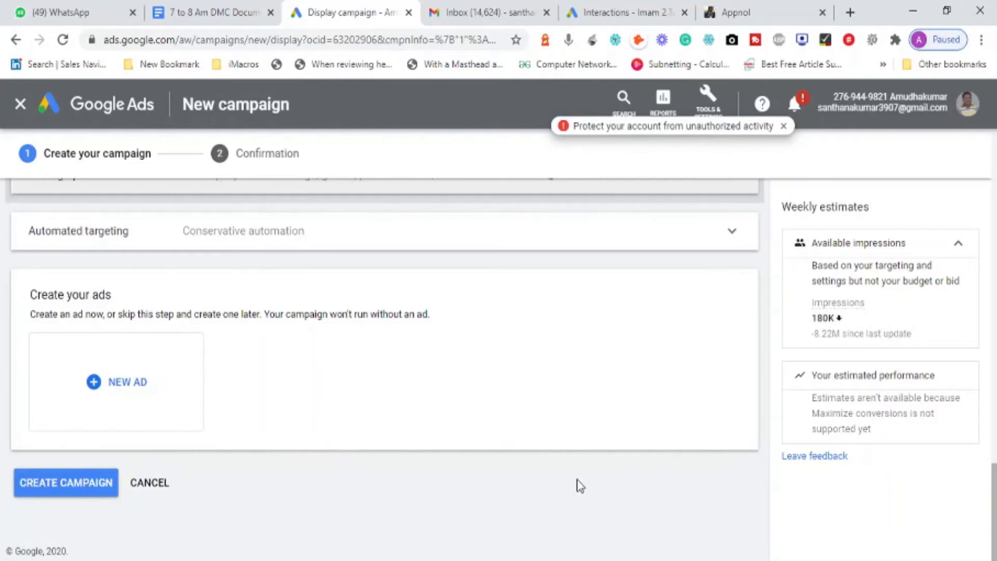
click(124, 381)
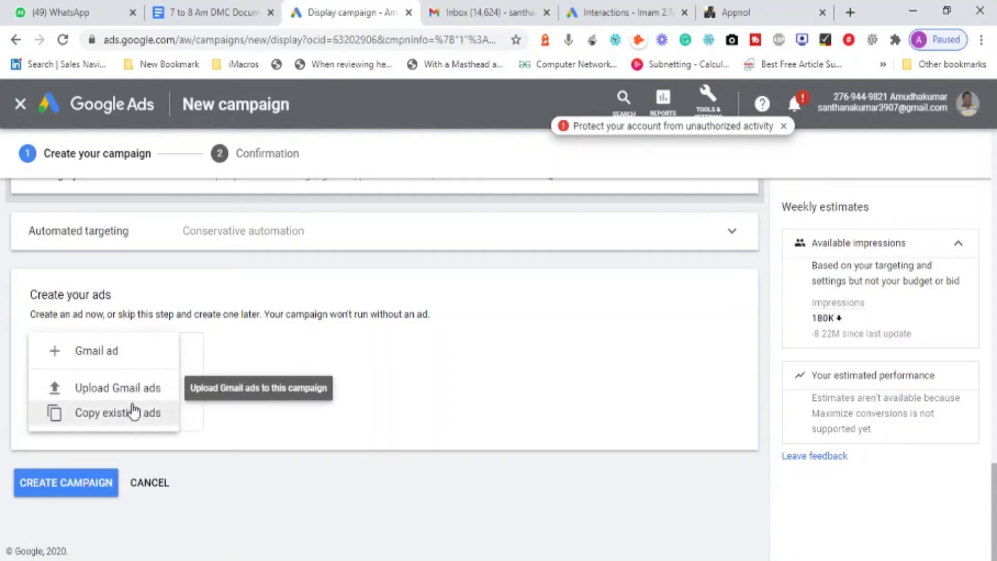
click(97, 351)
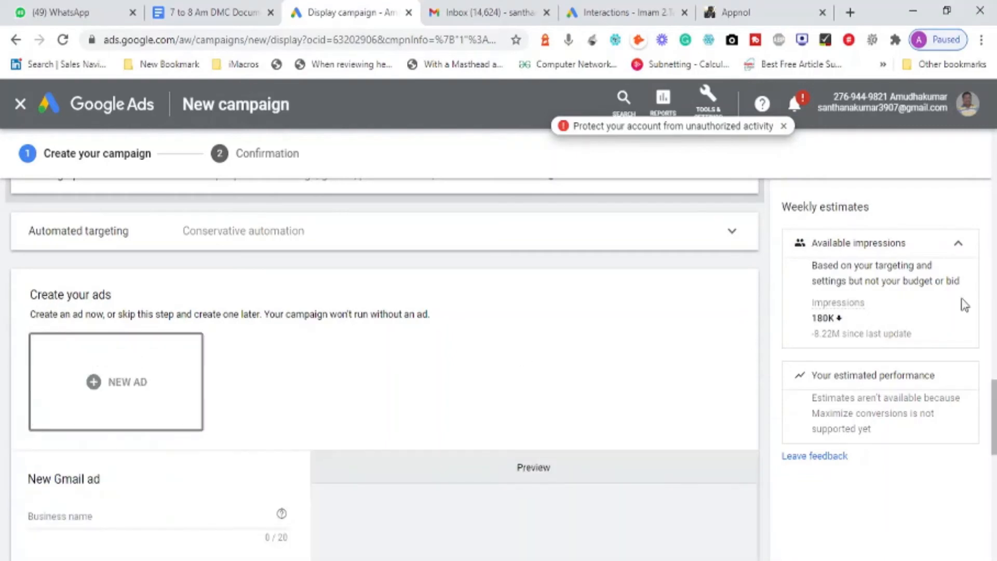
drag(993, 405, 994, 444)
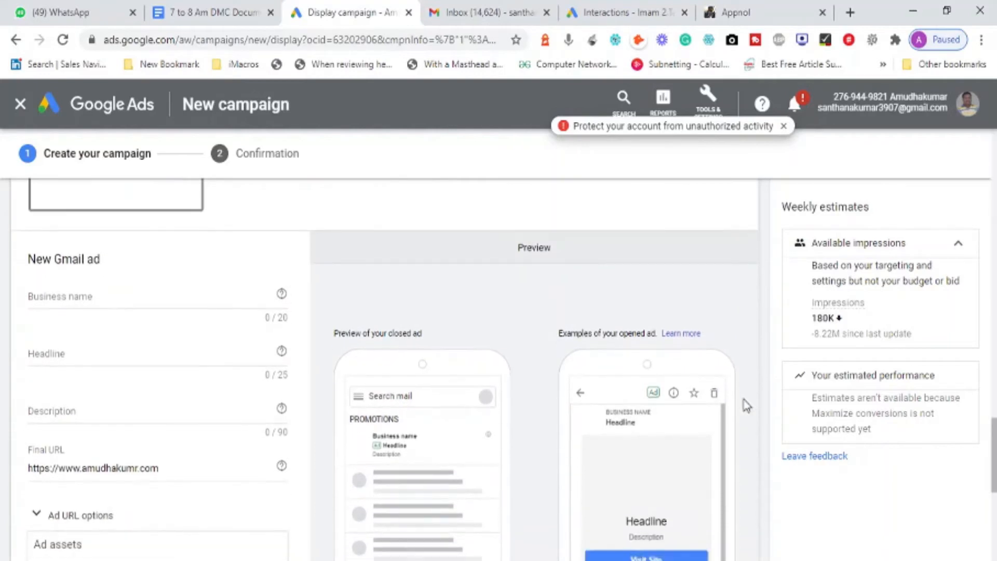
- Fill in the business name of the new Gmail ad, leaving out the extra word "Digital"
click(213, 304)
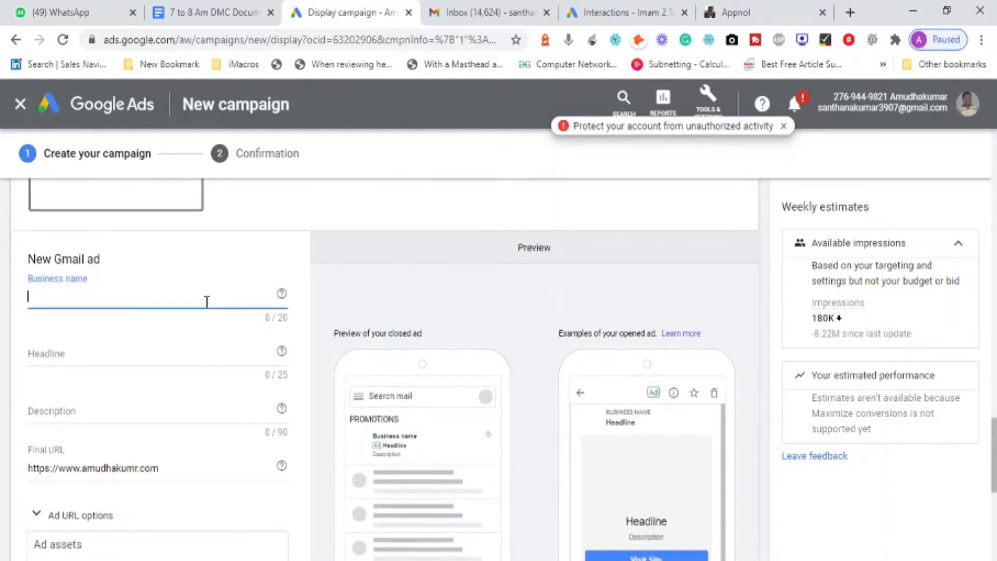
text(Amudhakumar)
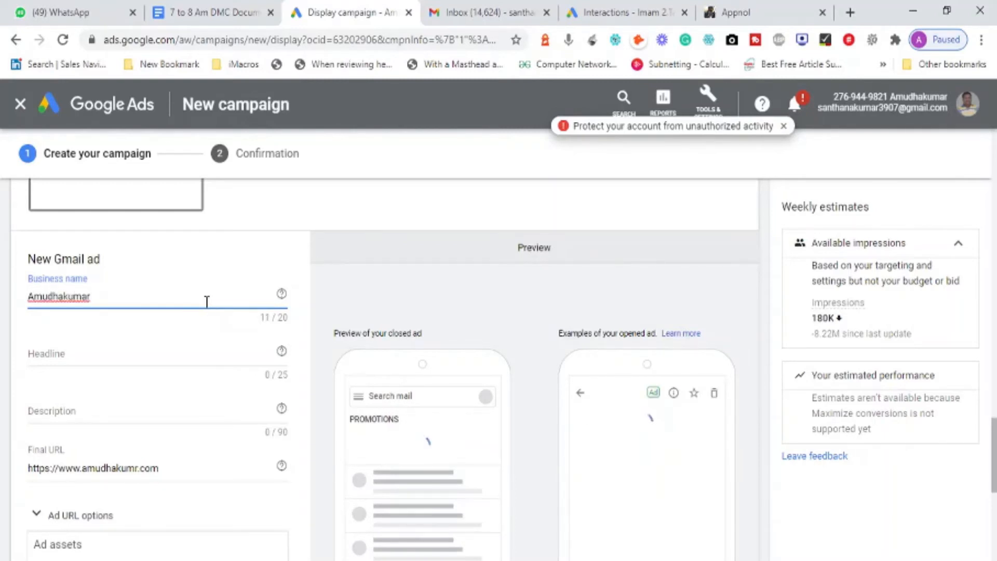
text( Digital)
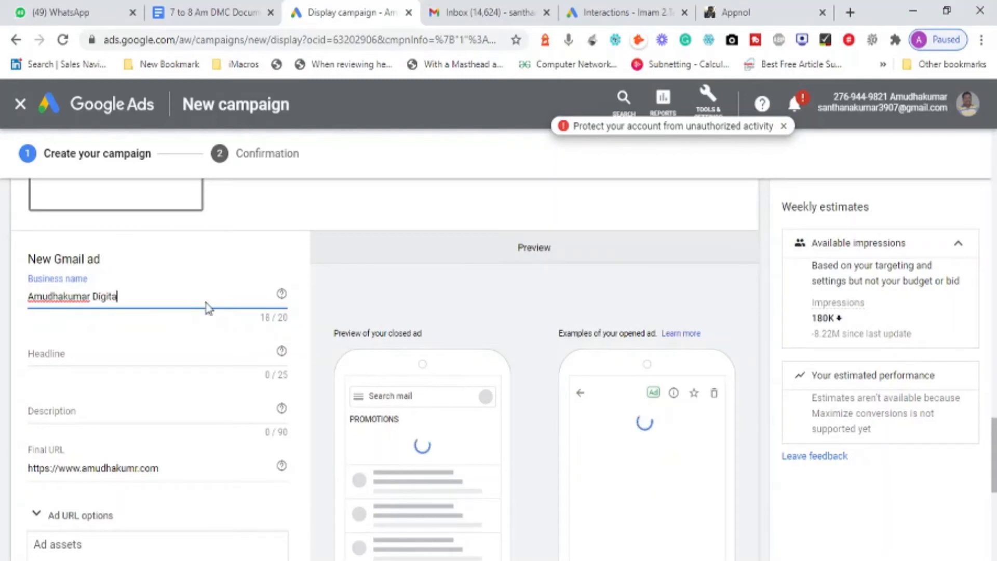
key(BackSpace)
key(BackSpace)
key(BackSpace)
key(BackSpace)
key(BackSpace)
key(BackSpace)
key(BackSpace)
key(BackSpace)
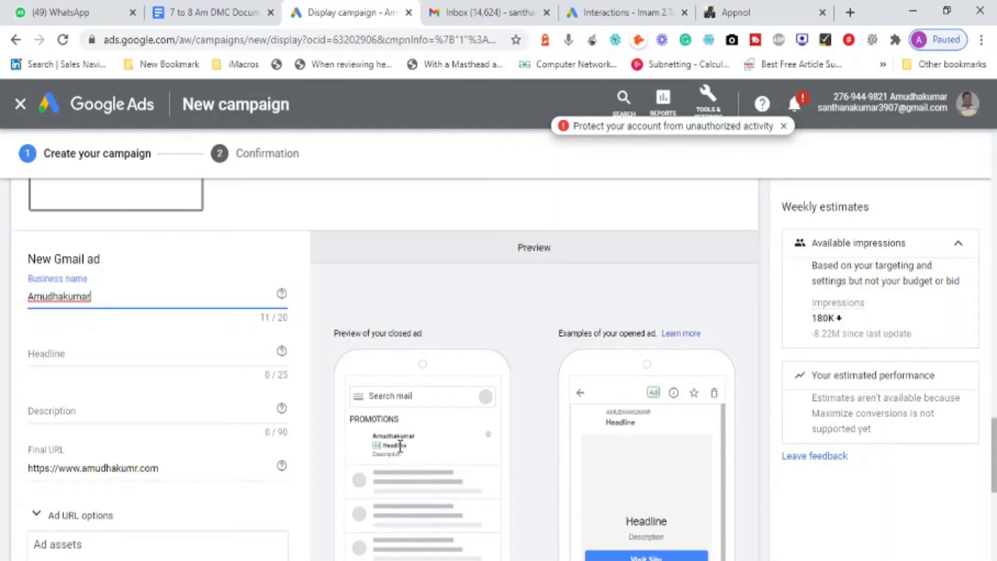
- Enter "Online Digital Marketing" as the headline of the Gmail ad, dropping the extra word "Course"
click(102, 355)
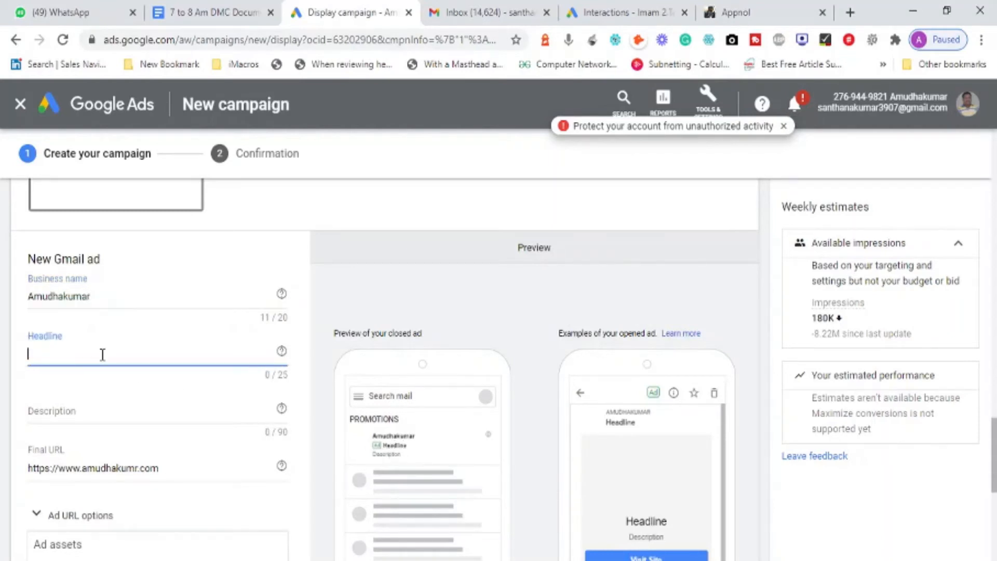
text(Online Digital)
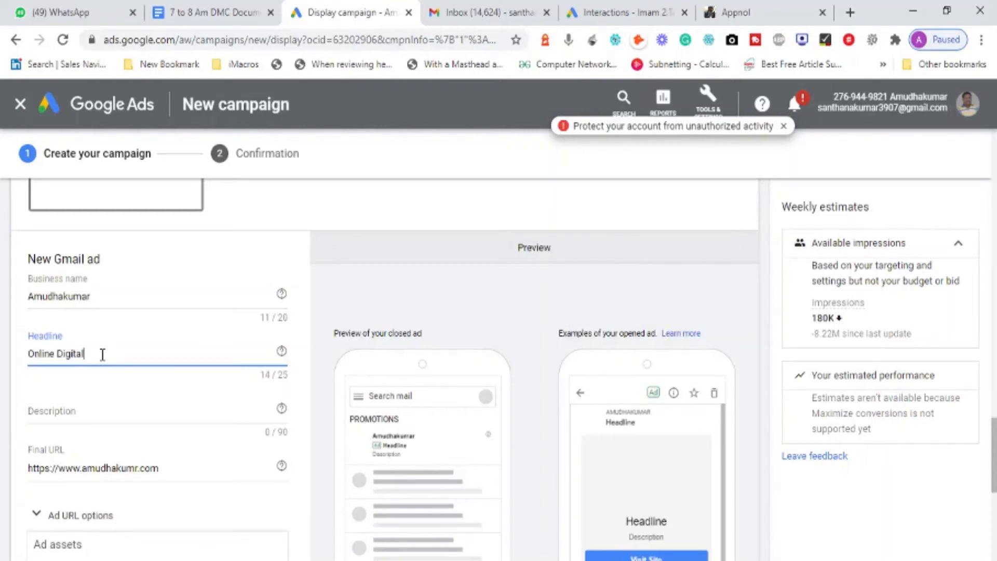
text( Marketing Course)
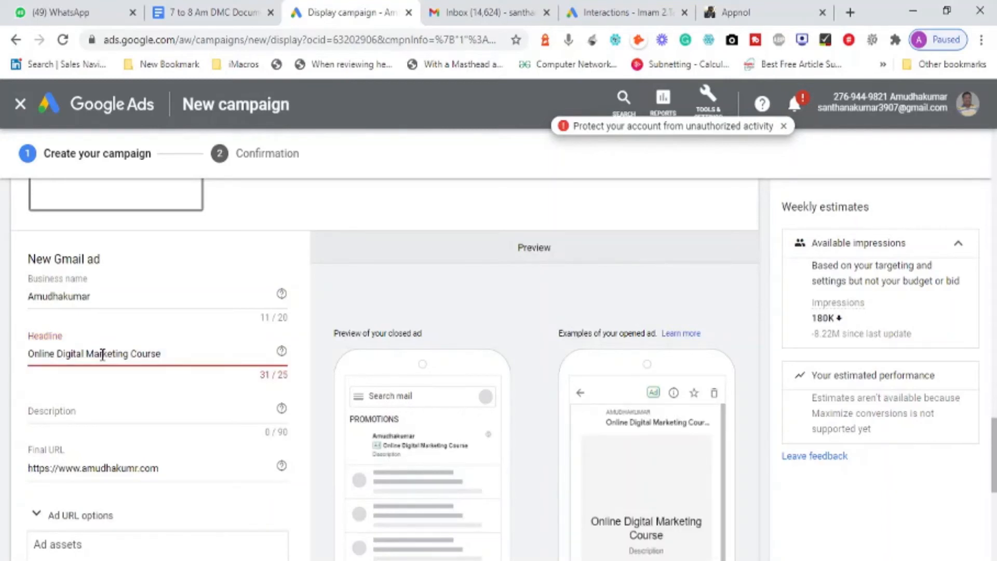
key(BackSpace)
key(BackSpace)
key(BackSpace)
key(BackSpace)
key(BackSpace)
key(BackSpace)
key(BackSpace)
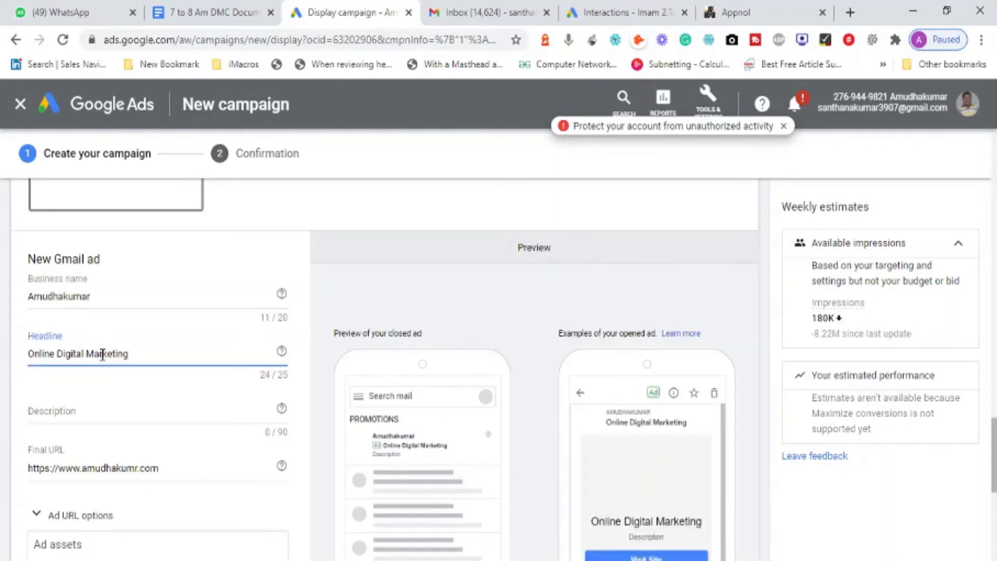
- Replace the word "Online" with "Learn" in the headline so that it reads "Learn Digital Marketing"
key(Delete)
key(Delete)
key(Delete)
key(Delete)
key(Delete)
key(Delete)
key(Delete)
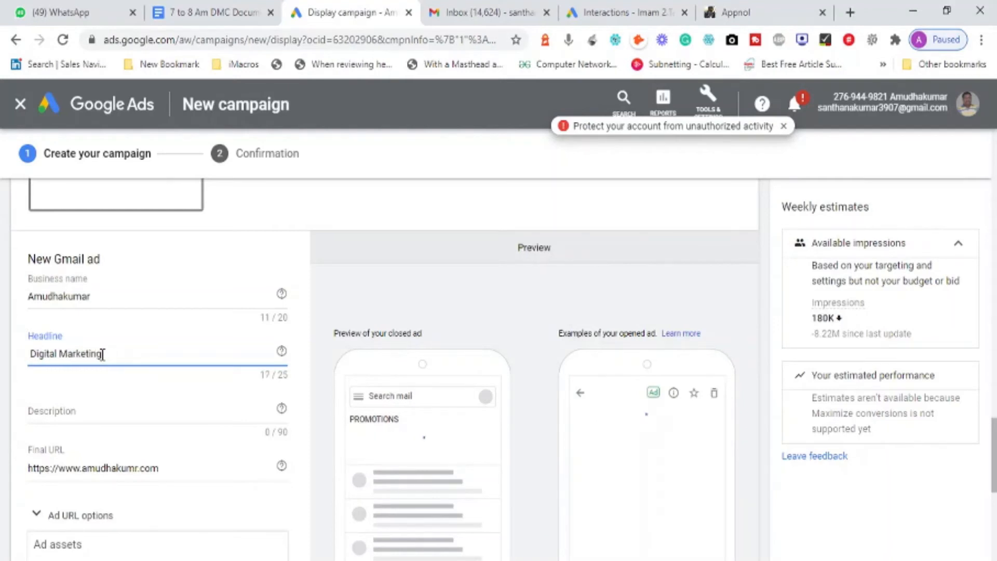
text(Learn)
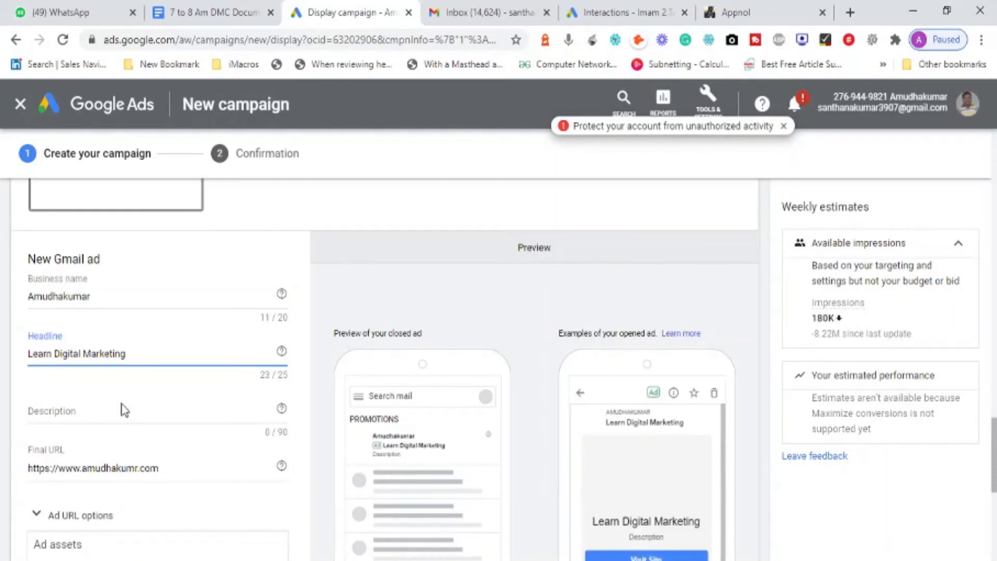
- Enter the ad description "Online digital maketing training with flexible time and quality training with mentorship program"
click(90, 412)
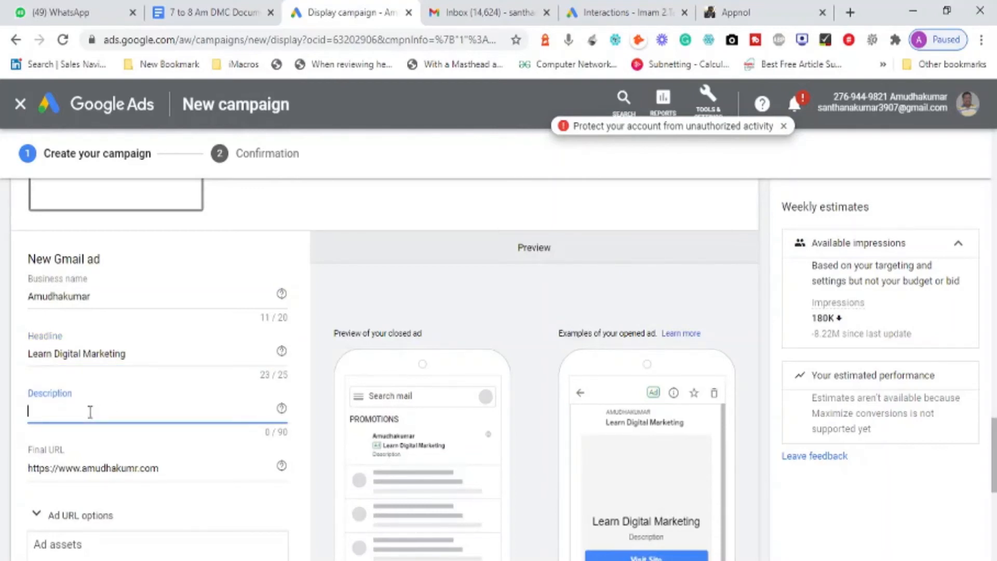
text(Online )
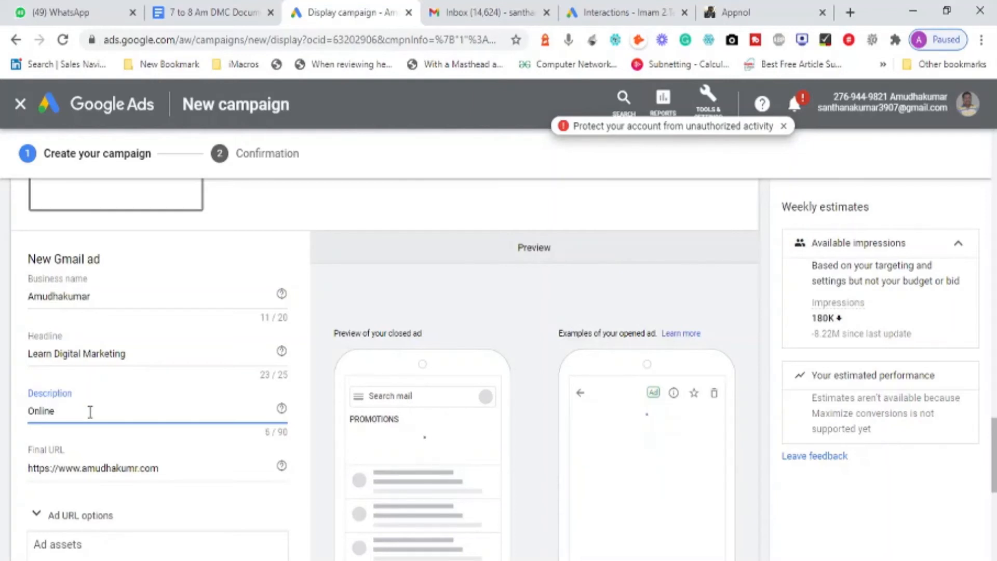
text(digital ma)
text(ke)
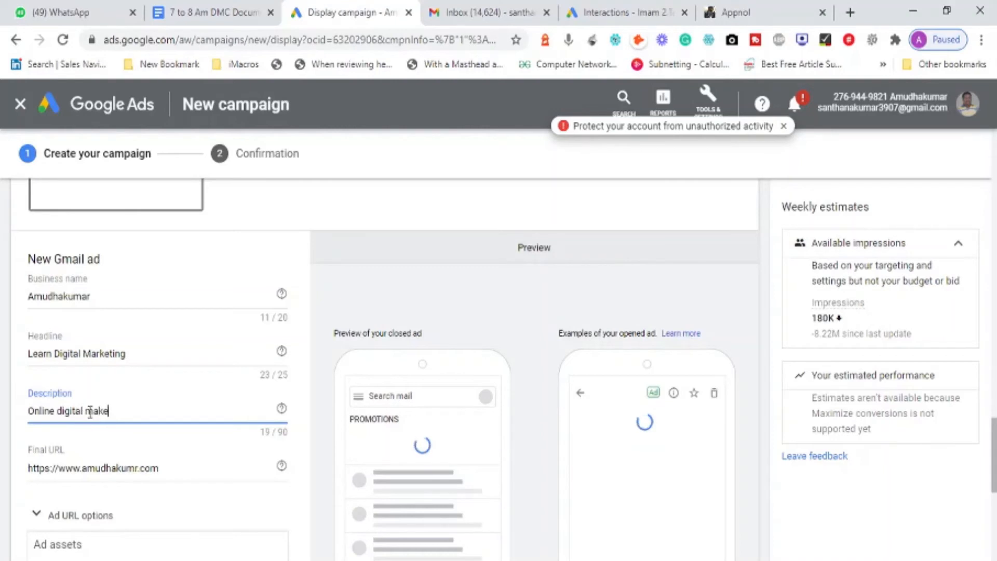
text(ting training with flex)
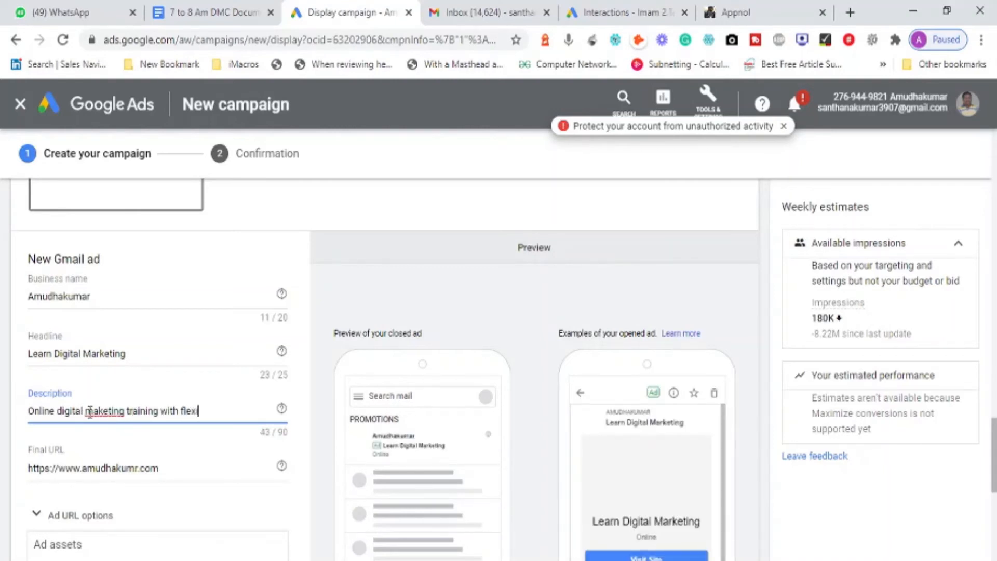
text(ible t)
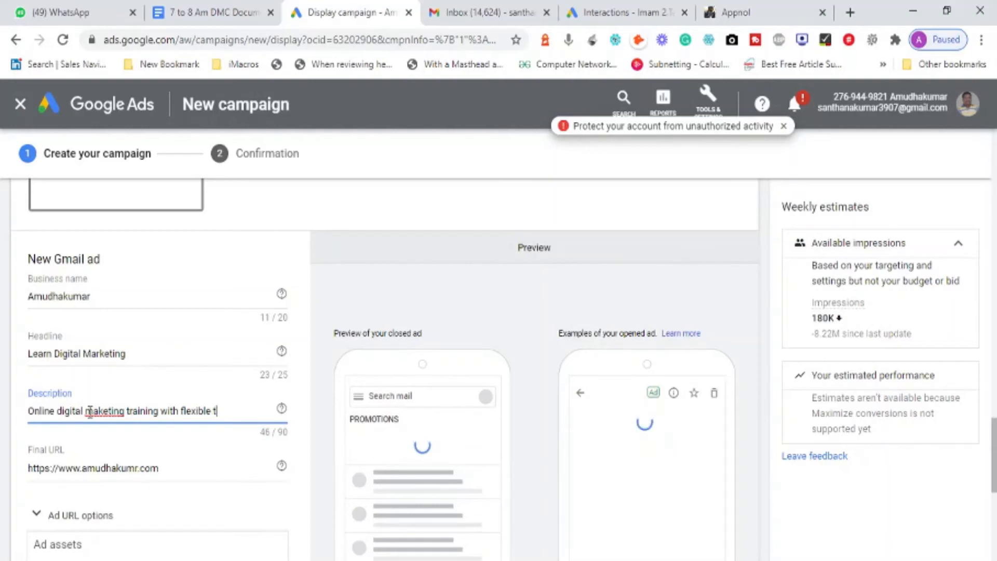
text(ime and qua)
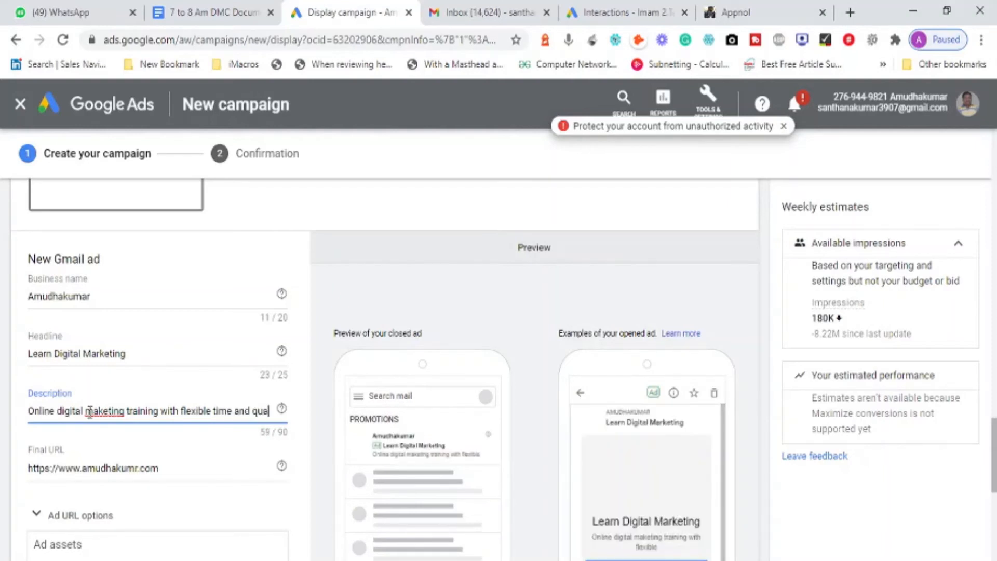
text(lity training)
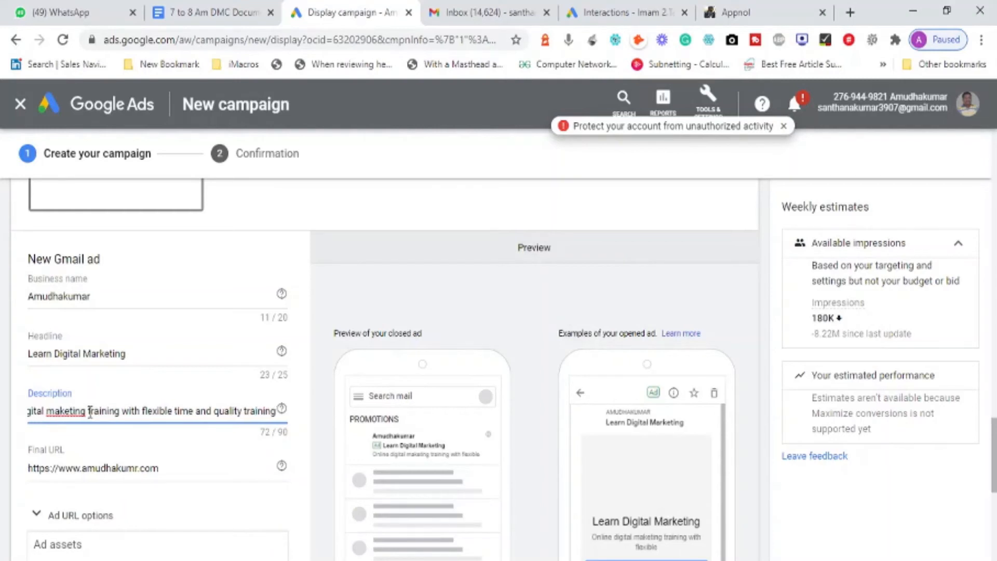
text( w)
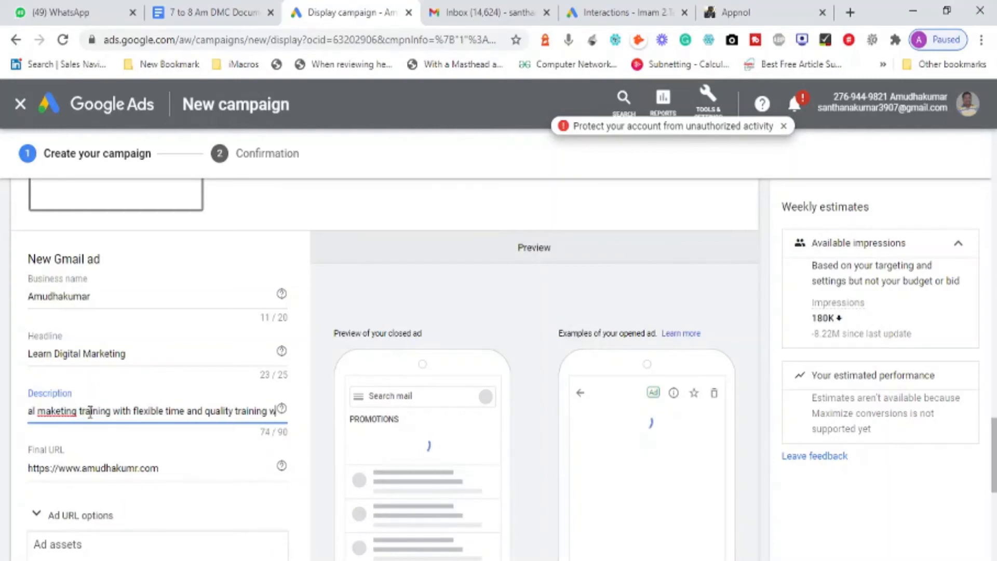
text(ith m)
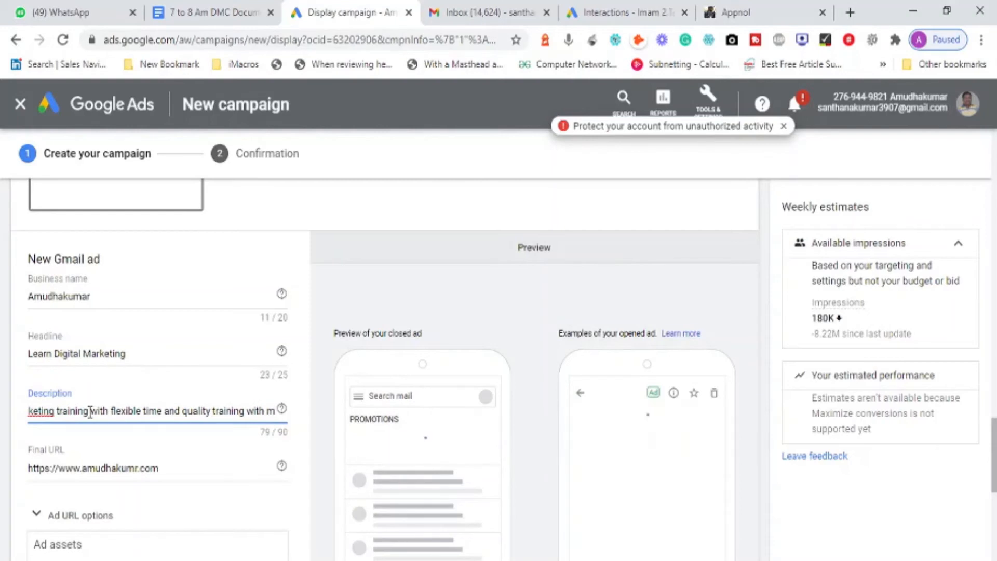
text(entors)
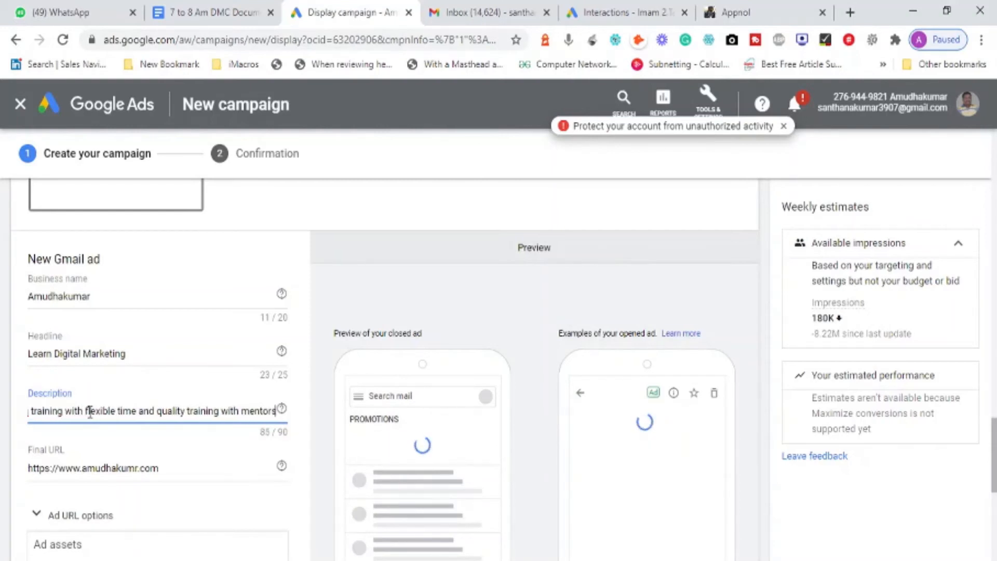
text(hip progra)
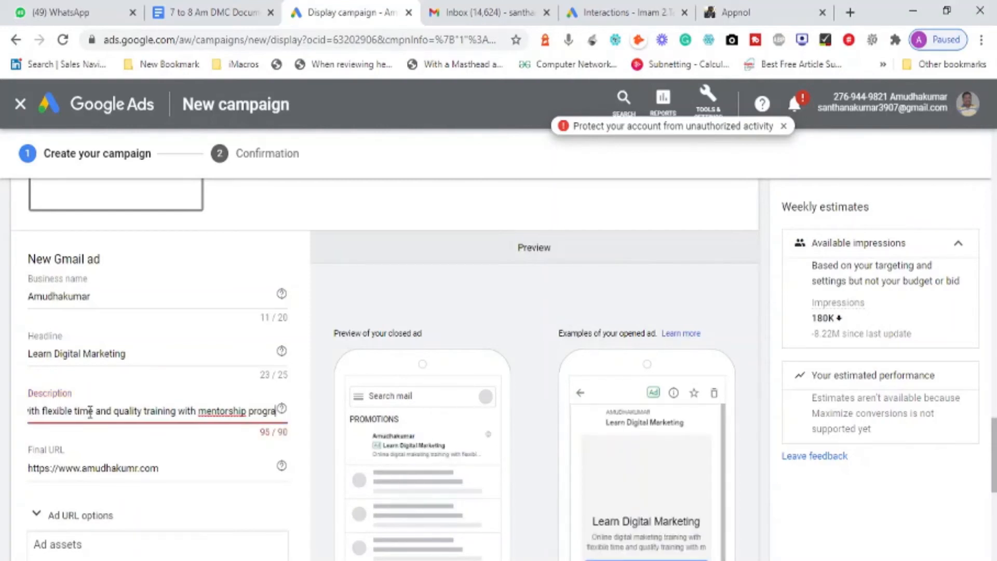
text(m)
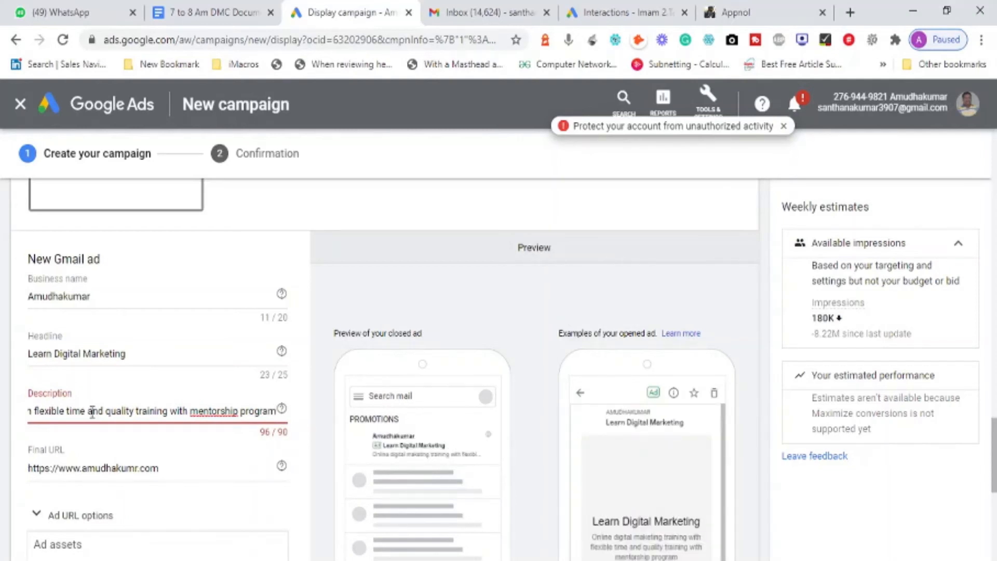
- In the description, replace "and" with "&" and correct the misspelled "maketing" to "marketing"
double_click(91, 412)
text(&)
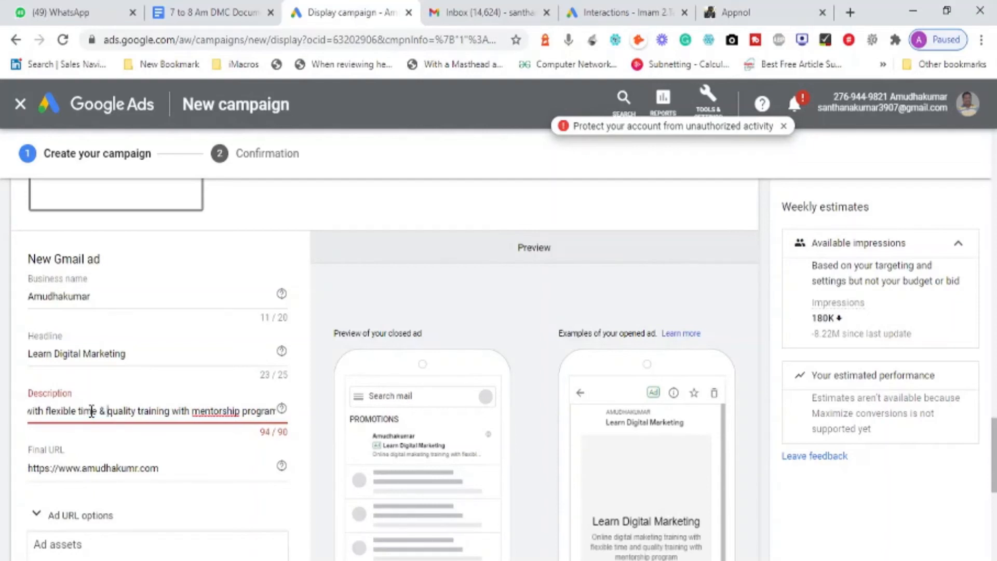
key(Home)
key(Right)
key(Right)
key(Right)
key(Right)
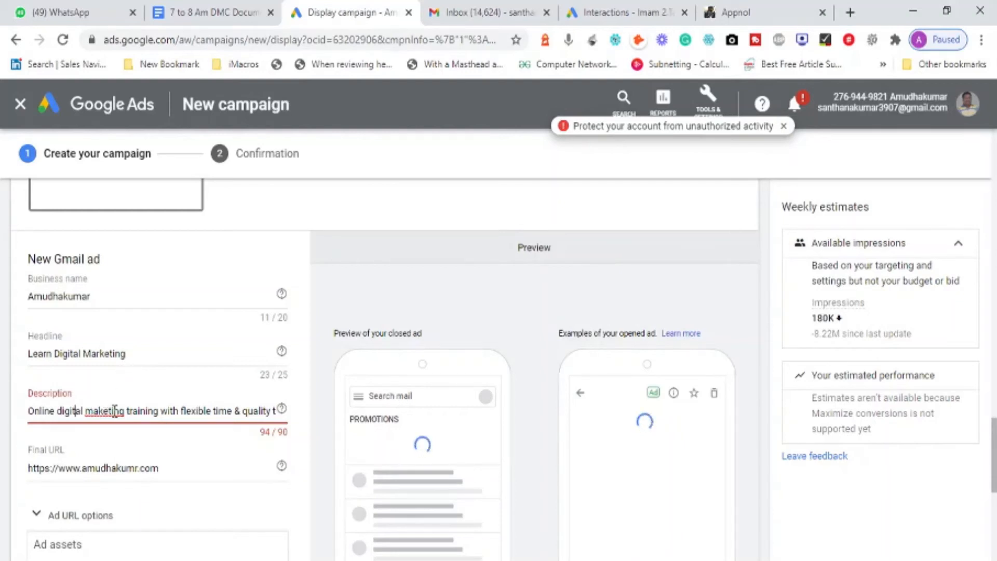
double_click(106, 411)
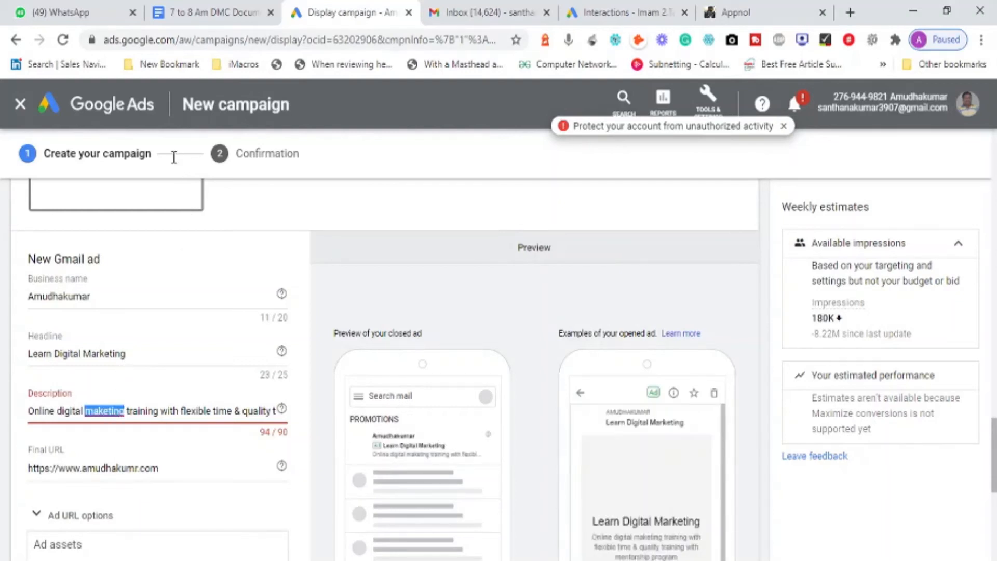
text(marketing)
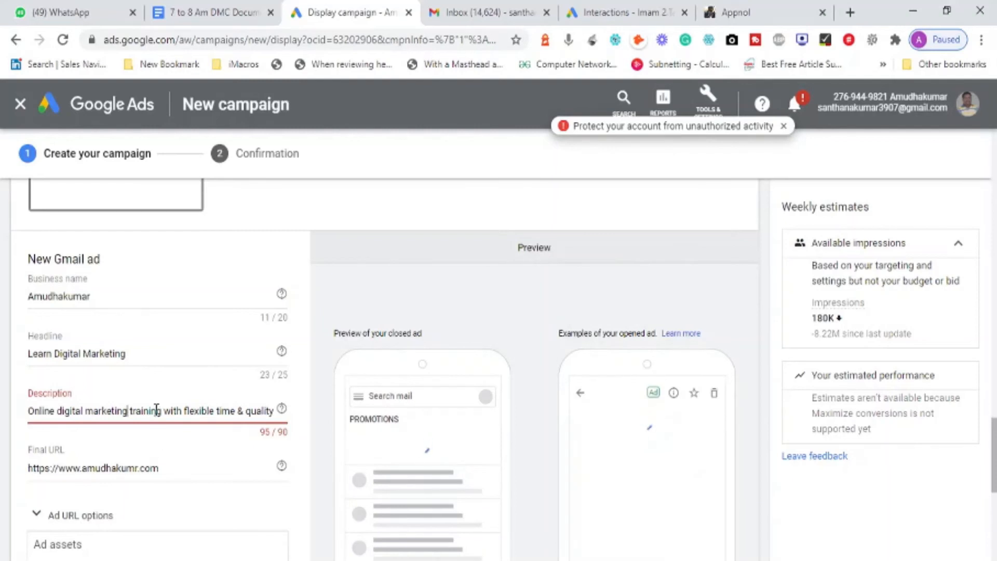
- Remove "& quality training" from the description, keeping a space between "time" and "with"
key(Right)
key(Right)
key(Right)
key(Right)
key(Right)
key(Right)
key(Right)
key(Right)
key(Right)
key(Right)
key(Right)
key(Right)
key(Right)
key(Right)
key(Right)
key(Right)
key(Right)
key(Right)
key(Right)
key(Right)
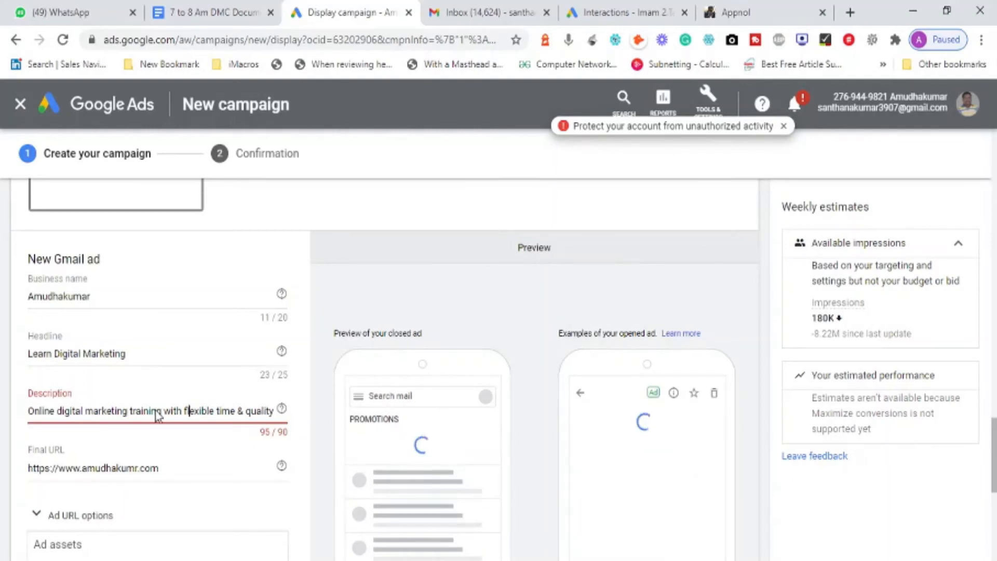
key(Right)
key(Right)
key(Right)
key(Right)
key(Right)
key(Right)
key(Right)
key(Right)
key(Right)
key(Right)
key(Right)
key(Right)
key(Right)
key(Right)
key(Right)
key(Right)
key(Right)
key(Right)
key(Right)
key(Right)
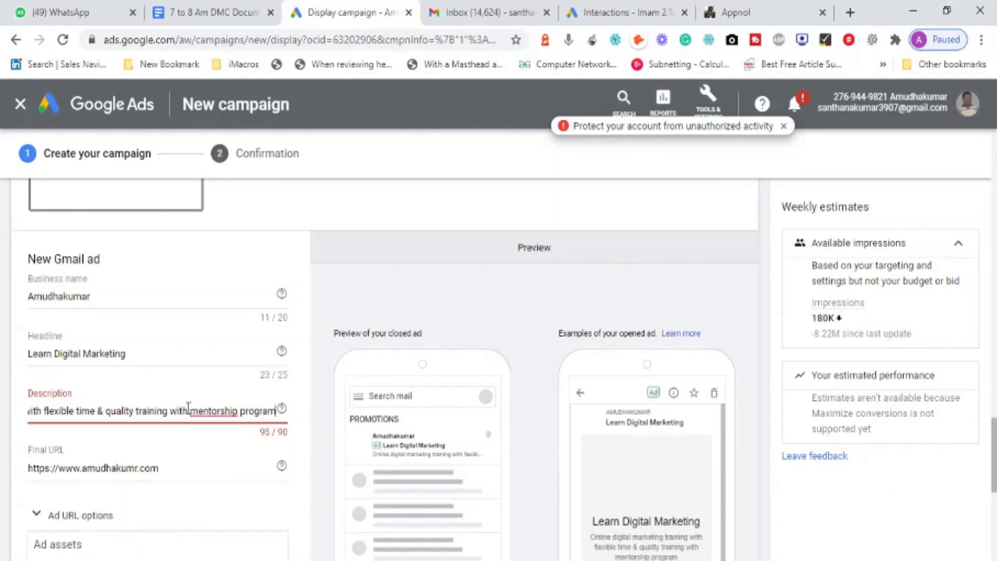
double_click(147, 411)
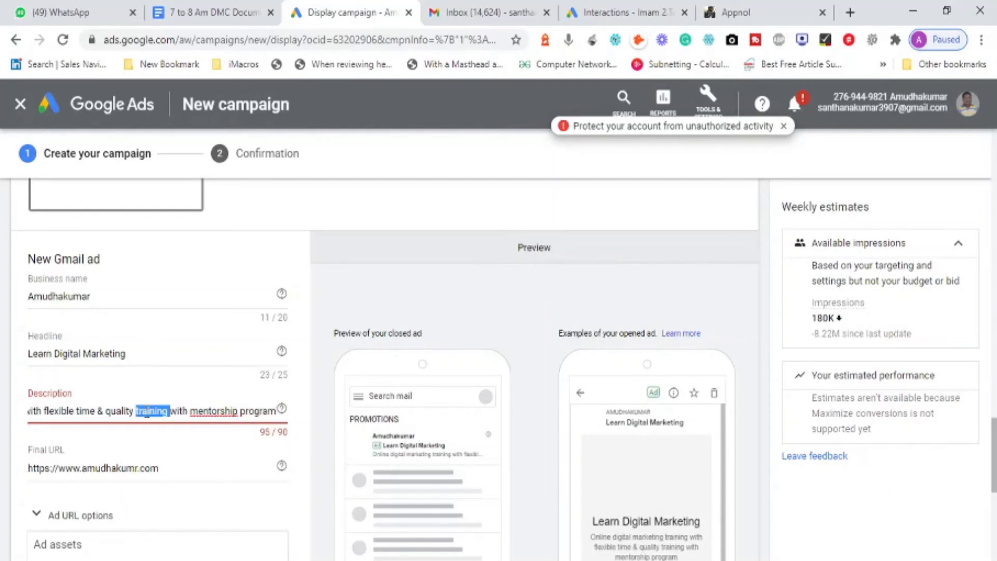
key(BackSpace)
key(BackSpace)
key(BackSpace)
key(BackSpace)
key(BackSpace)
key(BackSpace)
key(BackSpace)
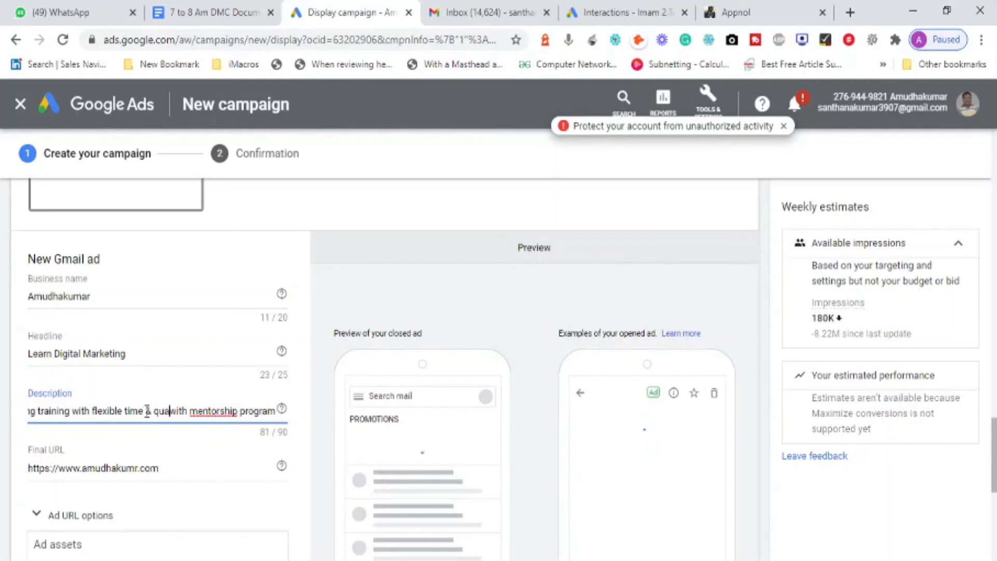
key(BackSpace)
key(BackSpace)
key(BackSpace)
key(BackSpace)
key(BackSpace)
key(BackSpace)
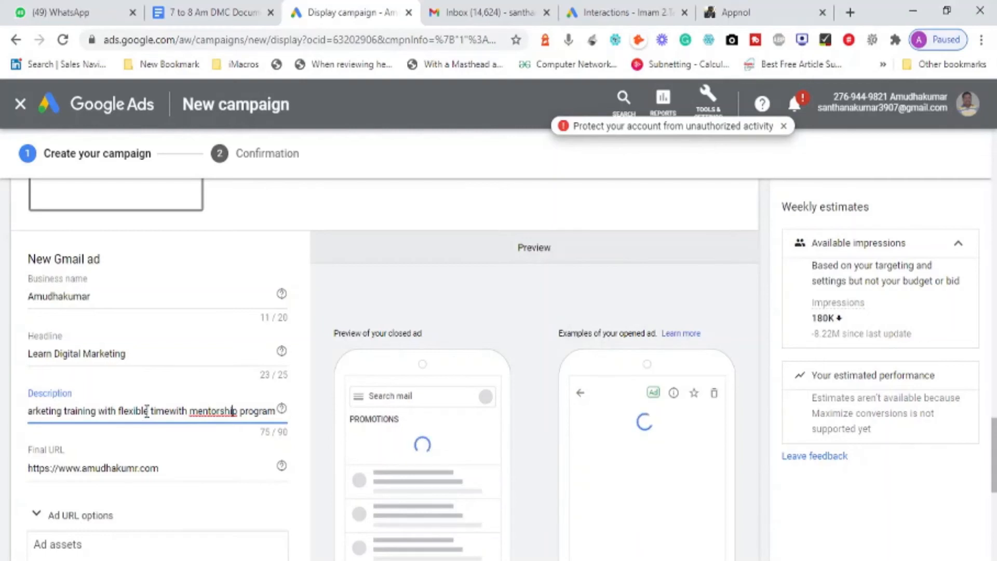
click(173, 410)
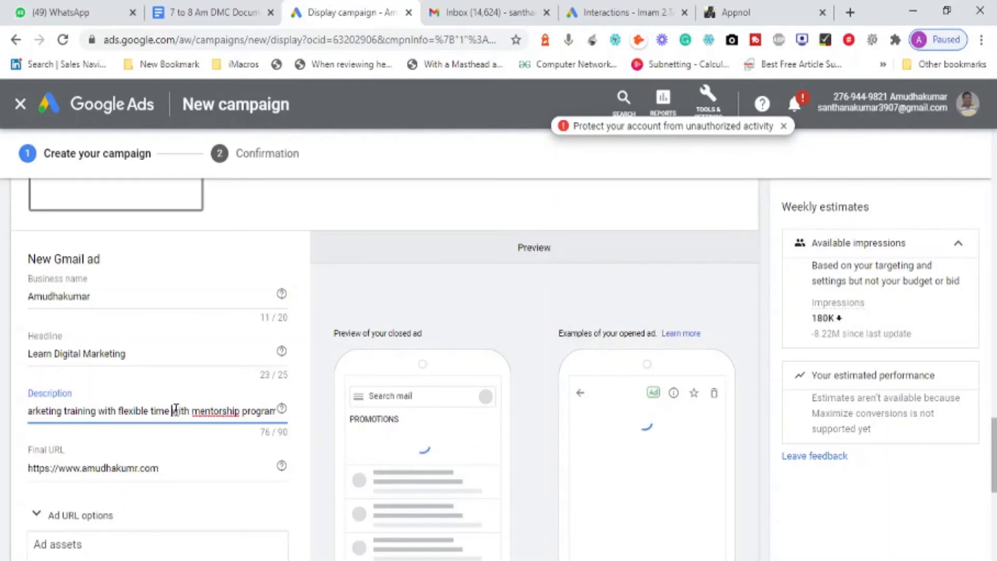
- Insert the word "quality" before "time" in the description, with single spaces around it
click(150, 411)
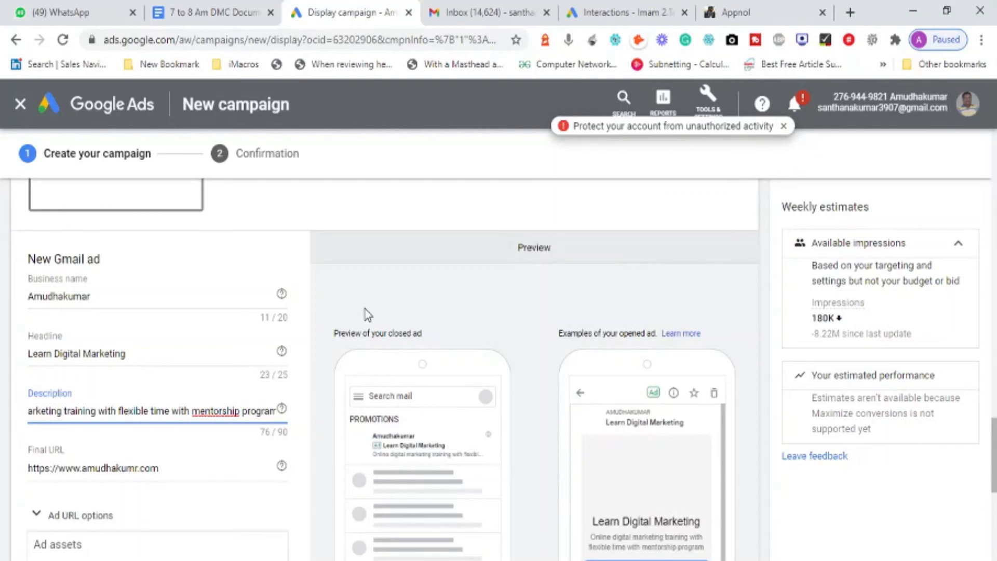
text(quality)
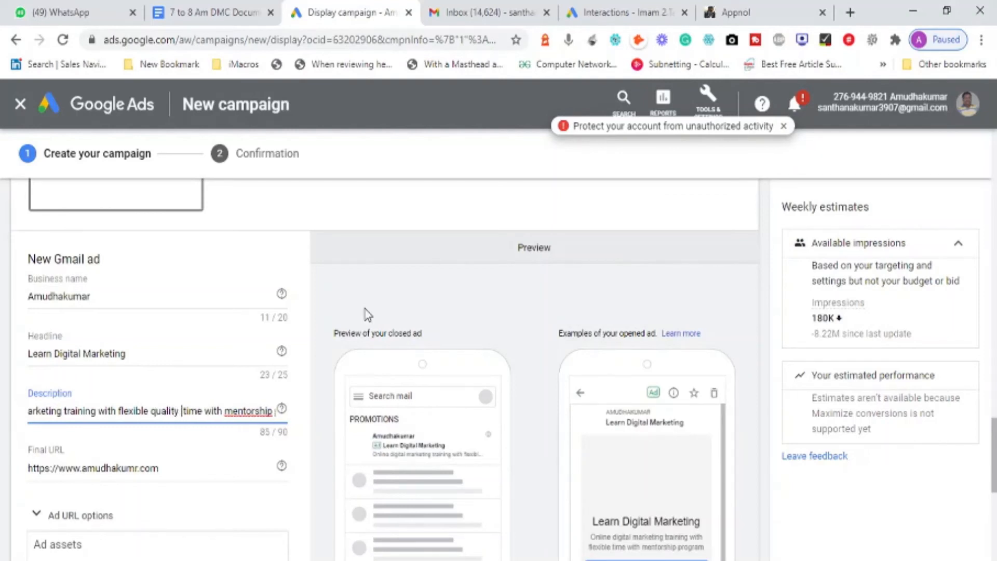
key(BackSpace)
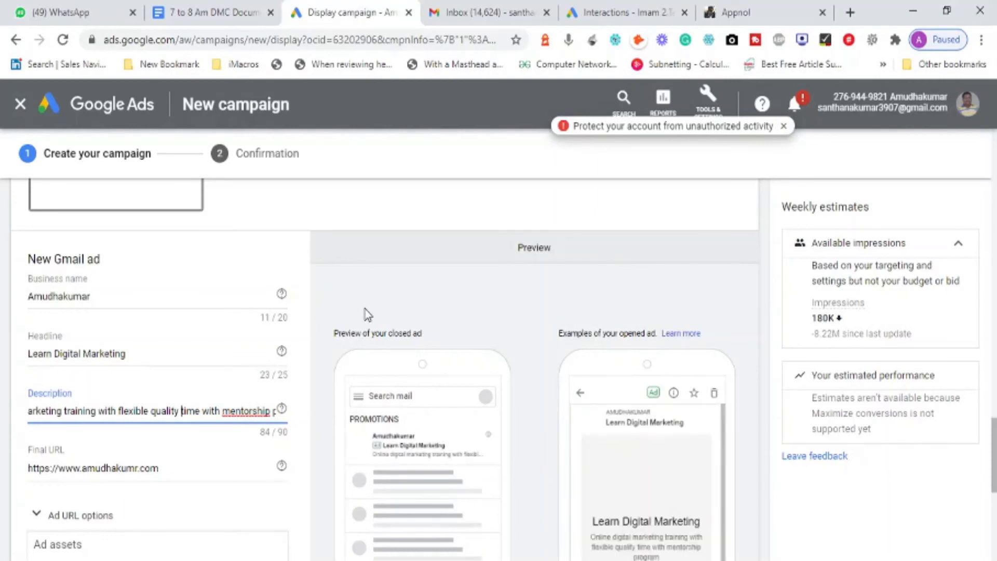
key(End)
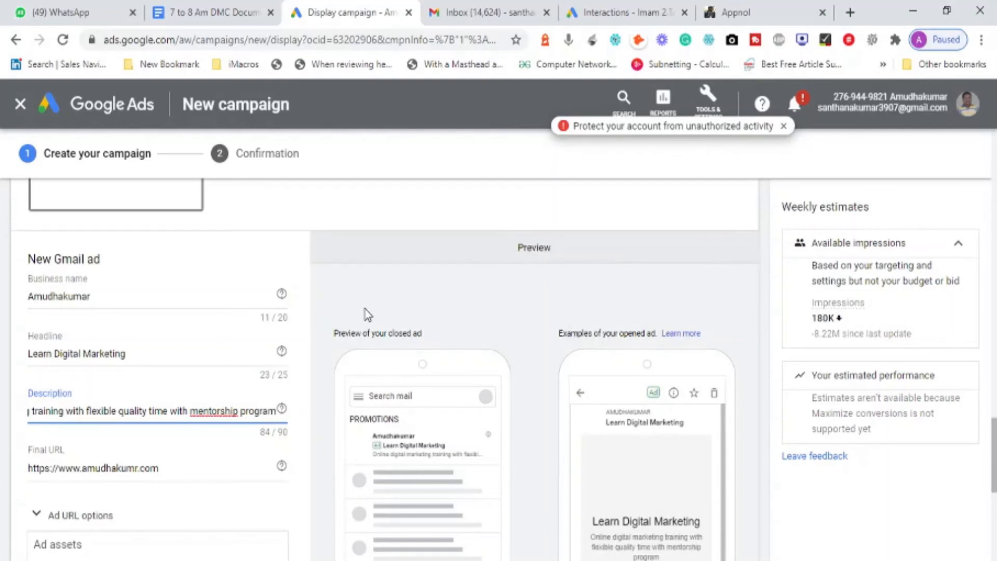
- Open the ad's image selection, add the missing "a" to the misspelled website address, and scan that site for images
triple_click(401, 441)
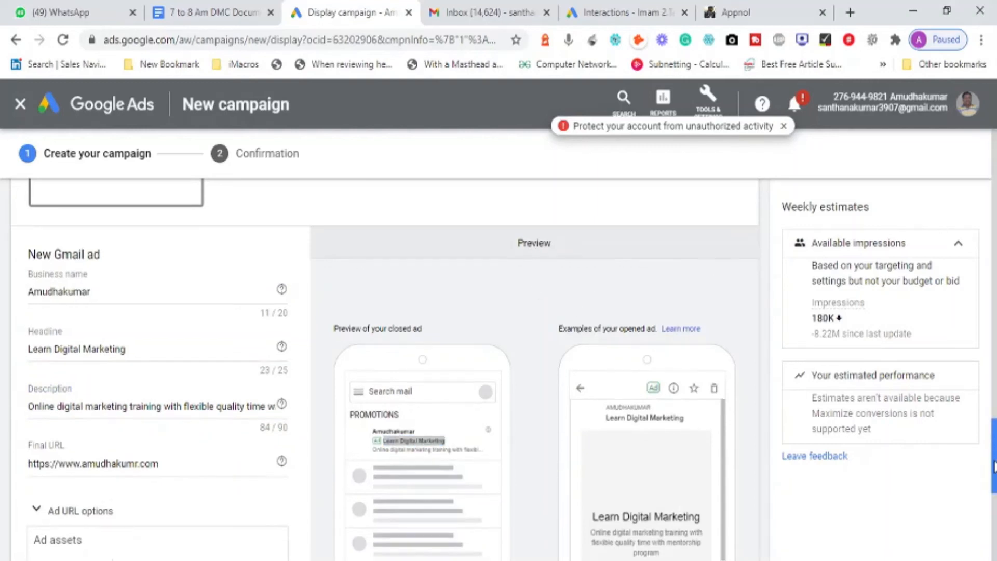
drag(994, 459, 993, 481)
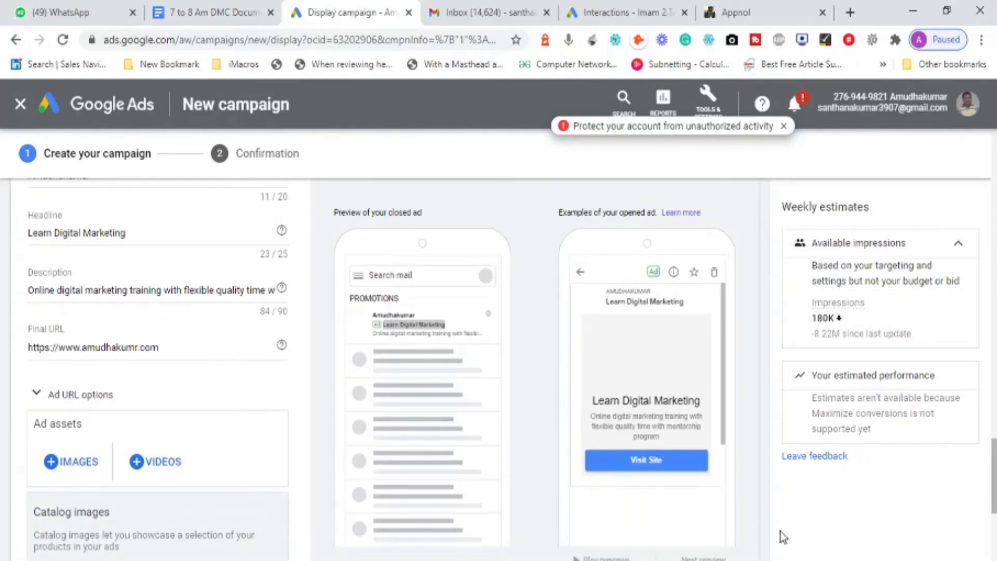
click(72, 461)
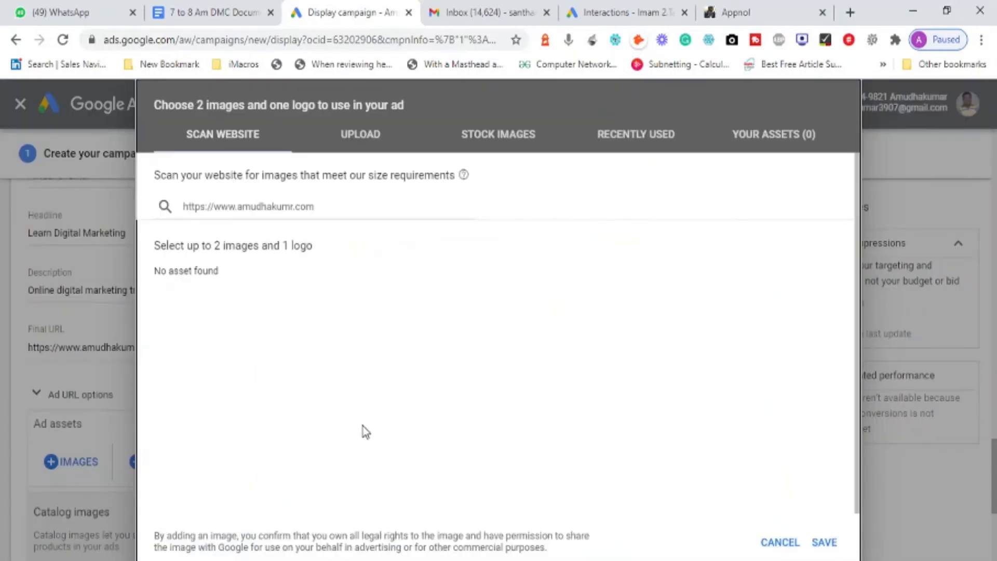
click(292, 206)
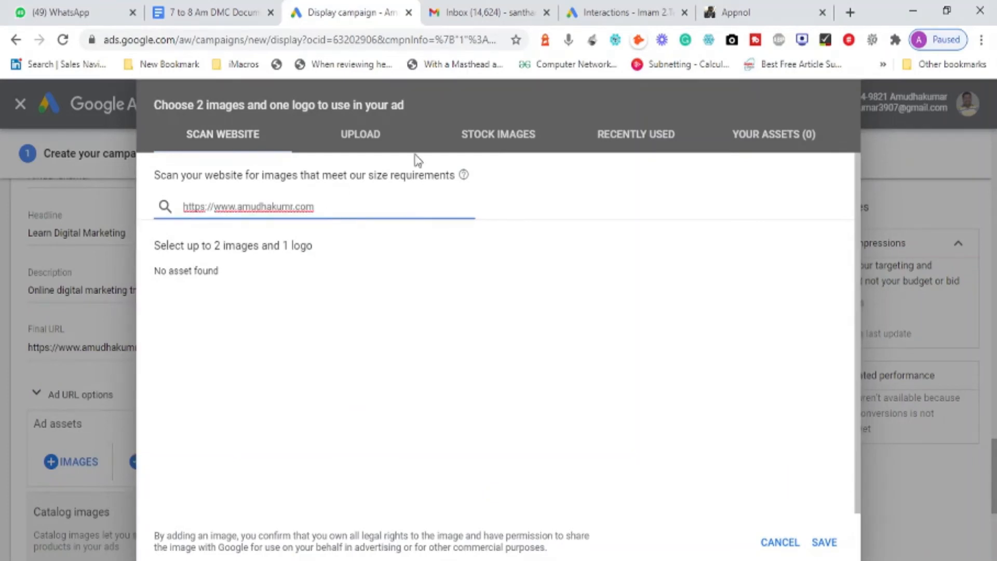
text(a)
key(Return)
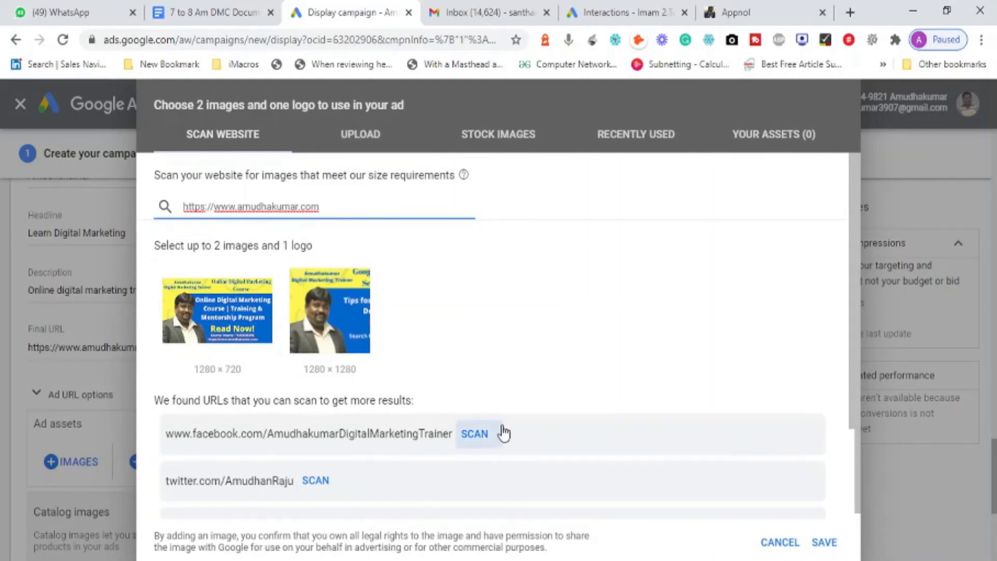
- Scan the suggested Facebook page for images and save its portrait photo as the ad's logo
click(479, 436)
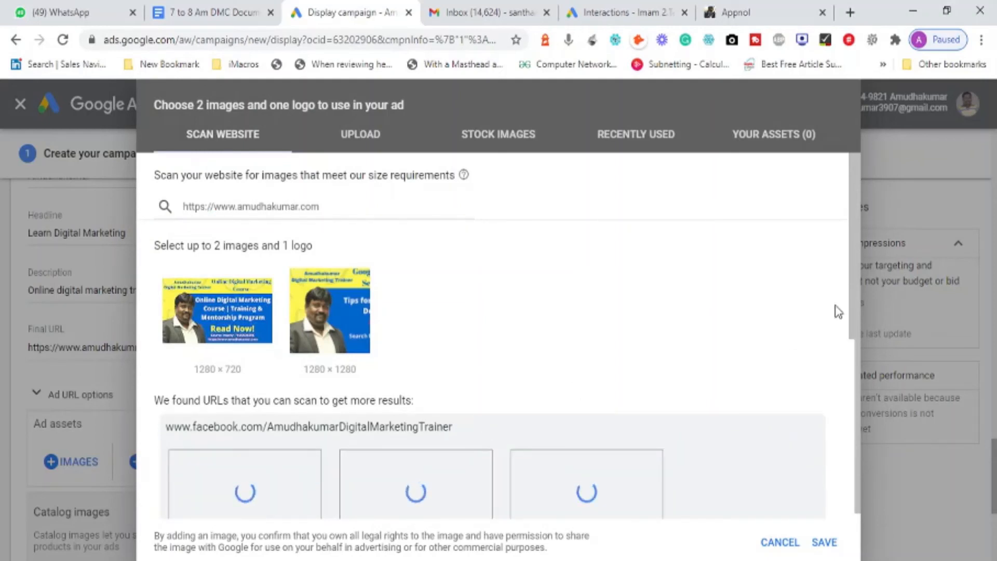
drag(855, 293, 853, 378)
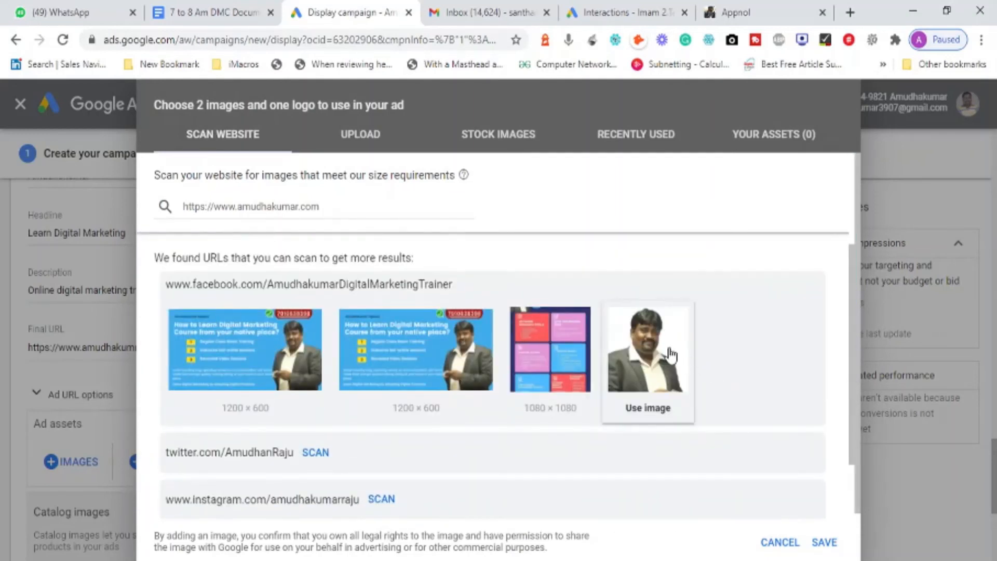
click(670, 353)
drag(669, 350, 555, 434)
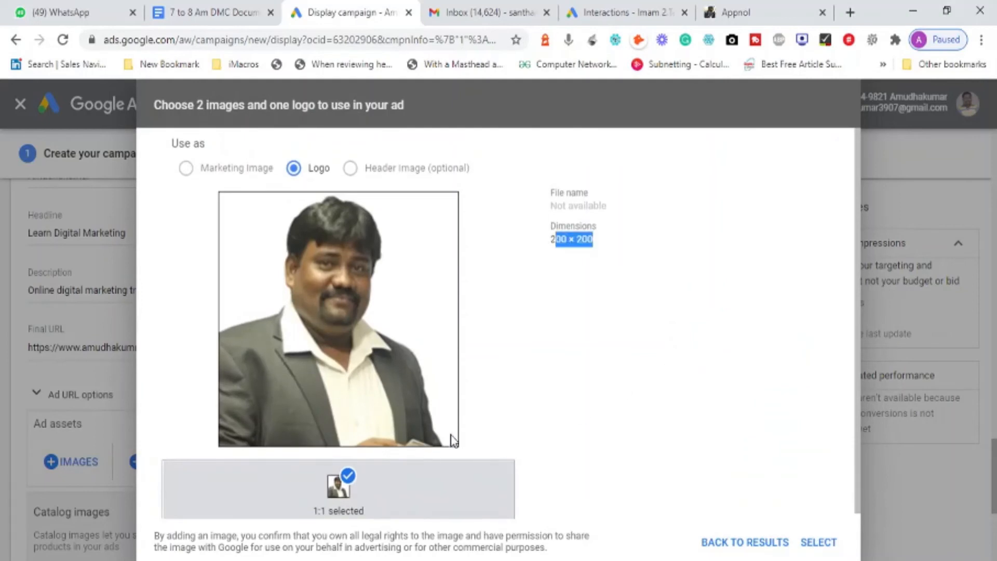
click(818, 542)
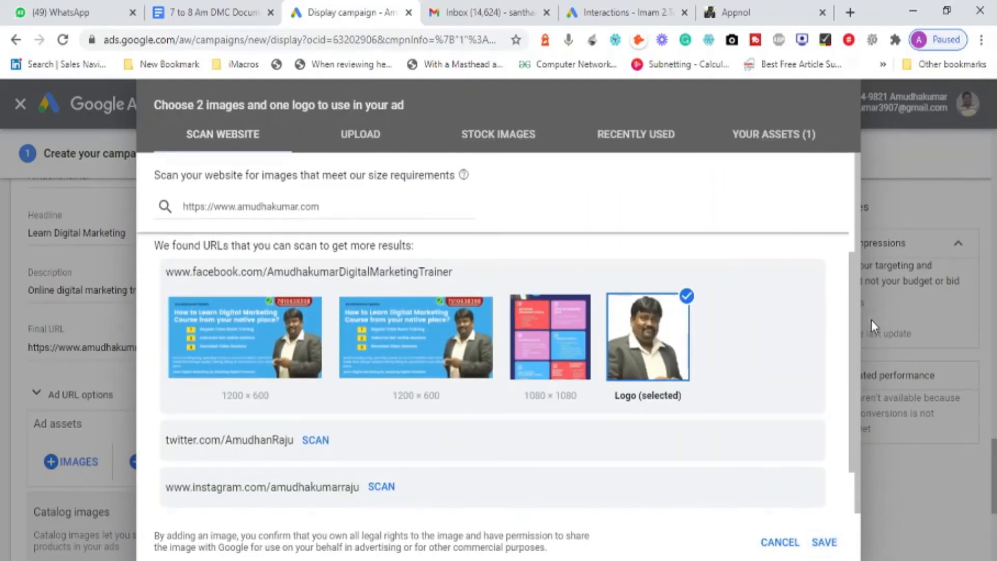
drag(849, 348, 849, 478)
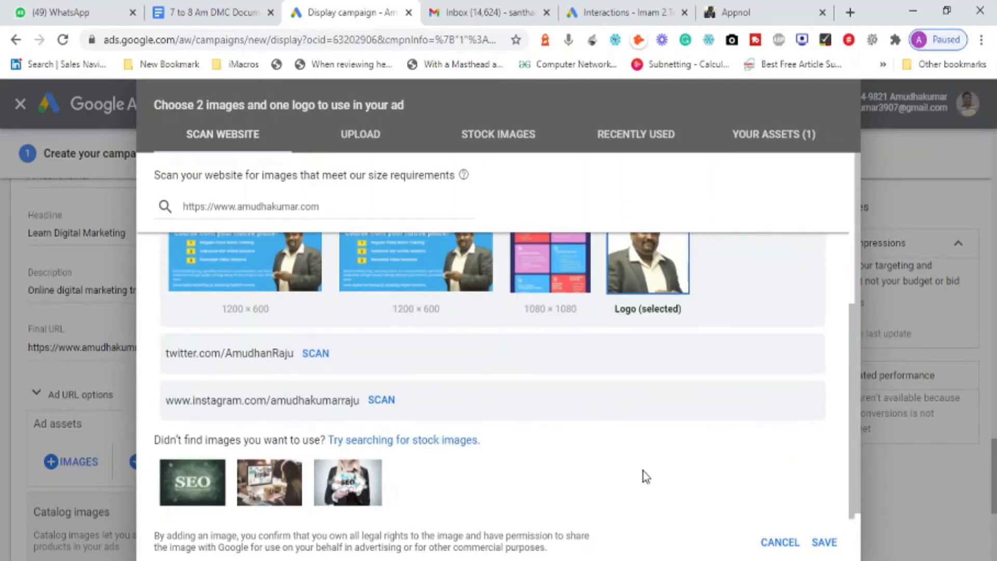
click(824, 542)
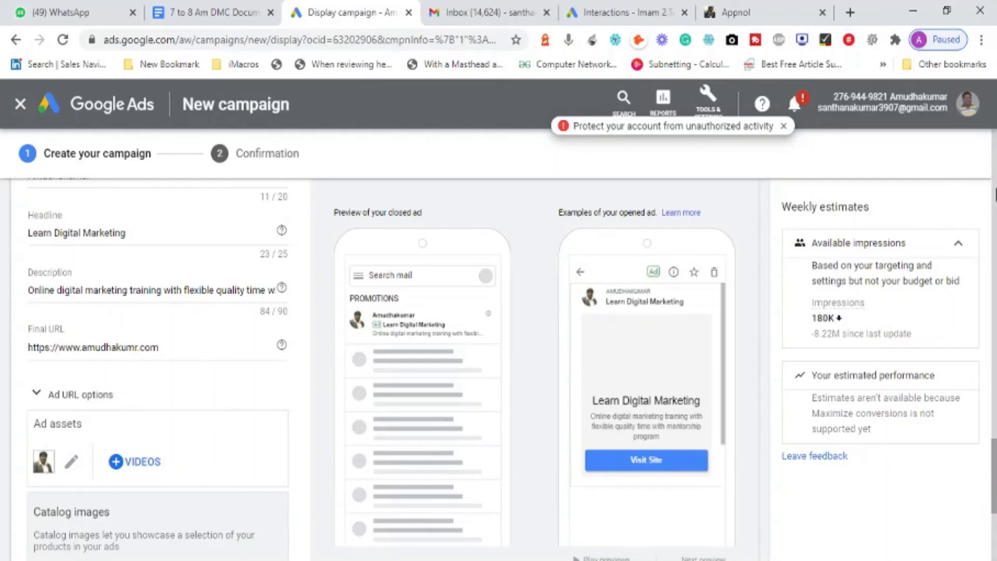
- Preview the closed and opened Gmail ad as it appears on a computer
drag(995, 464, 994, 521)
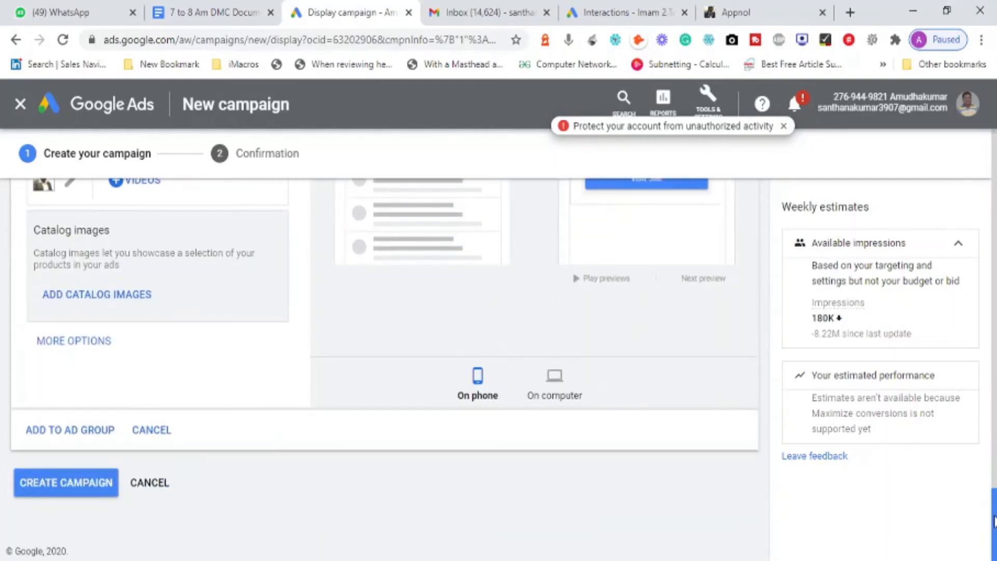
click(555, 399)
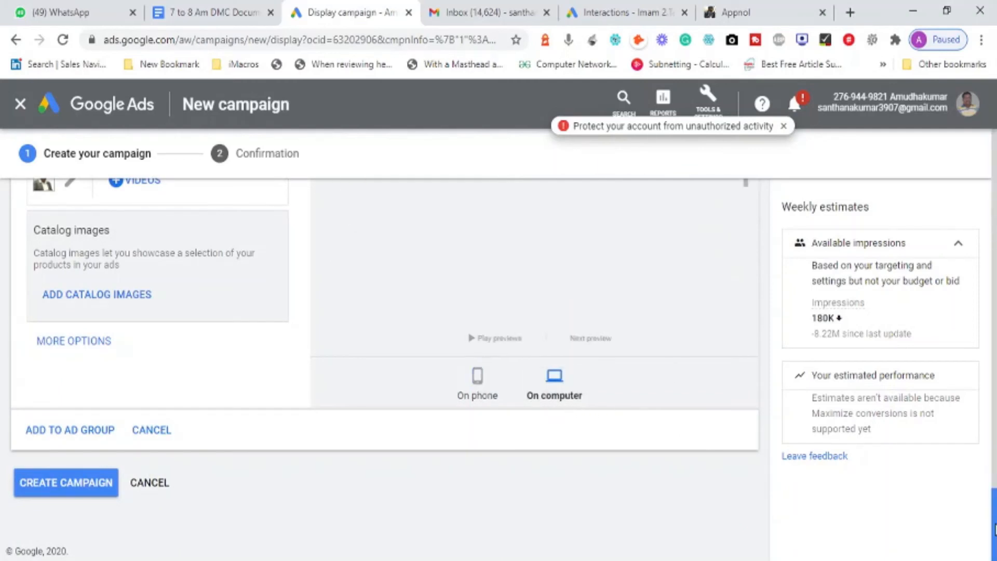
drag(995, 530, 994, 483)
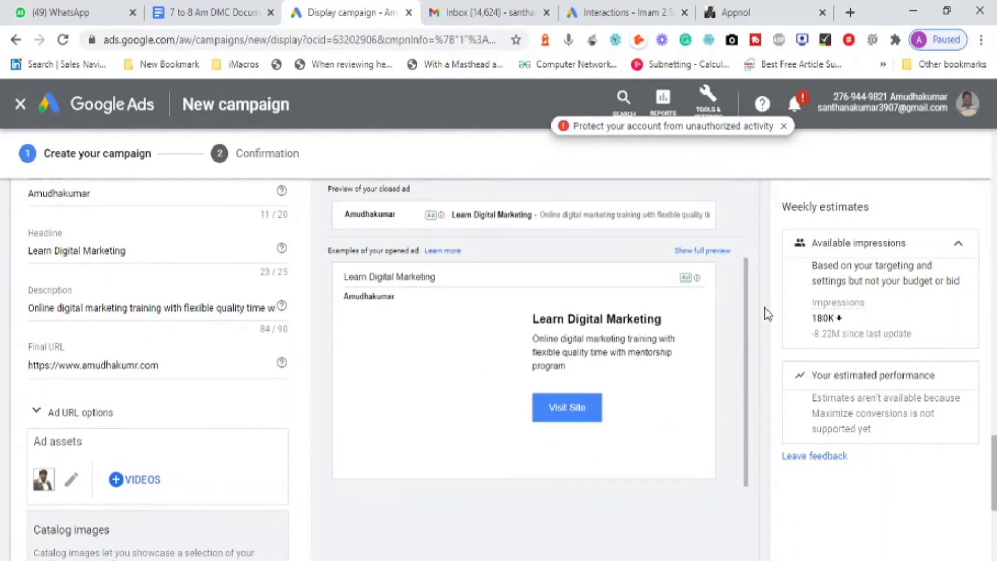
drag(994, 480, 994, 530)
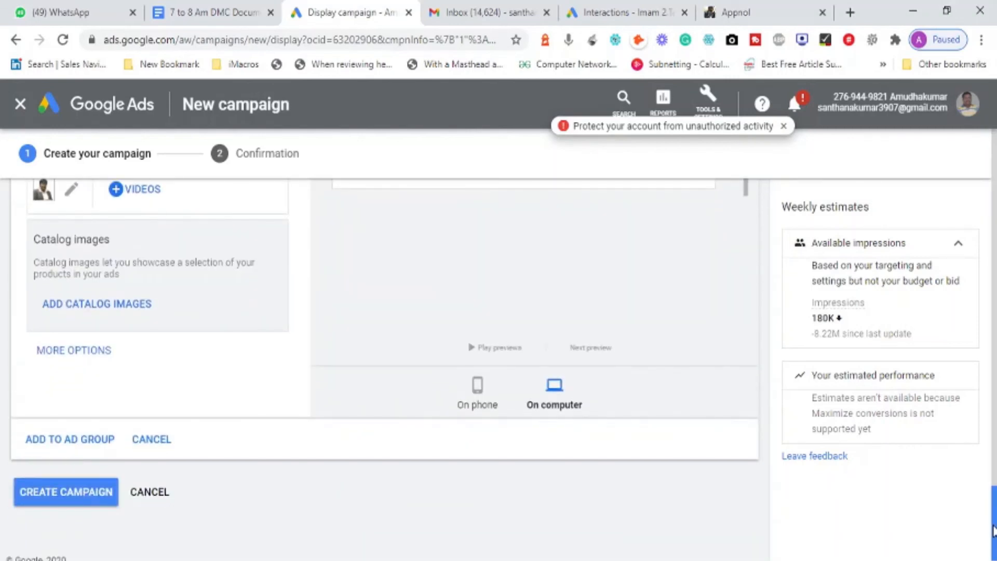
- Leave the campaign setup without finishing it, discarding the unsaved changes
drag(993, 526, 993, 343)
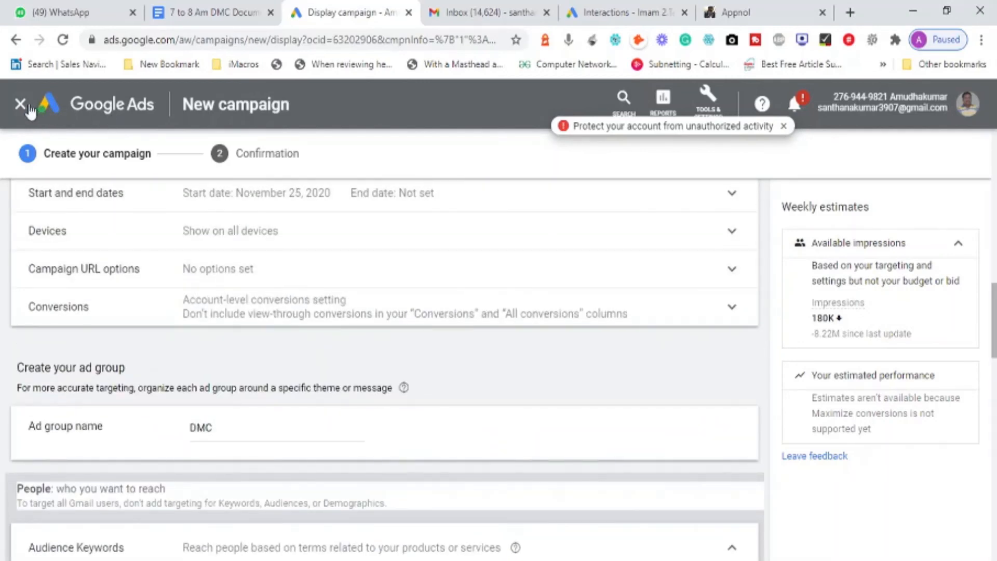
click(22, 106)
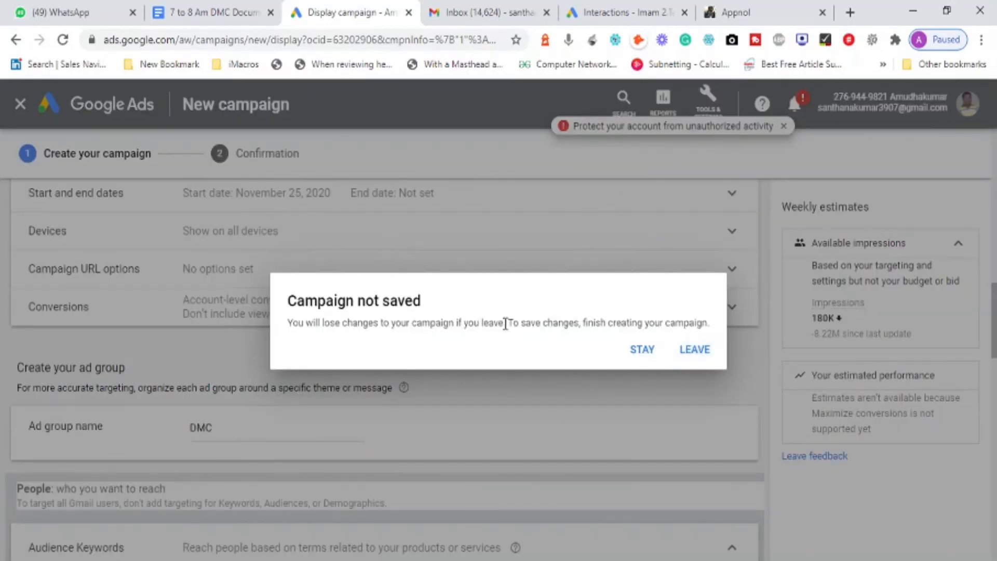
click(700, 356)
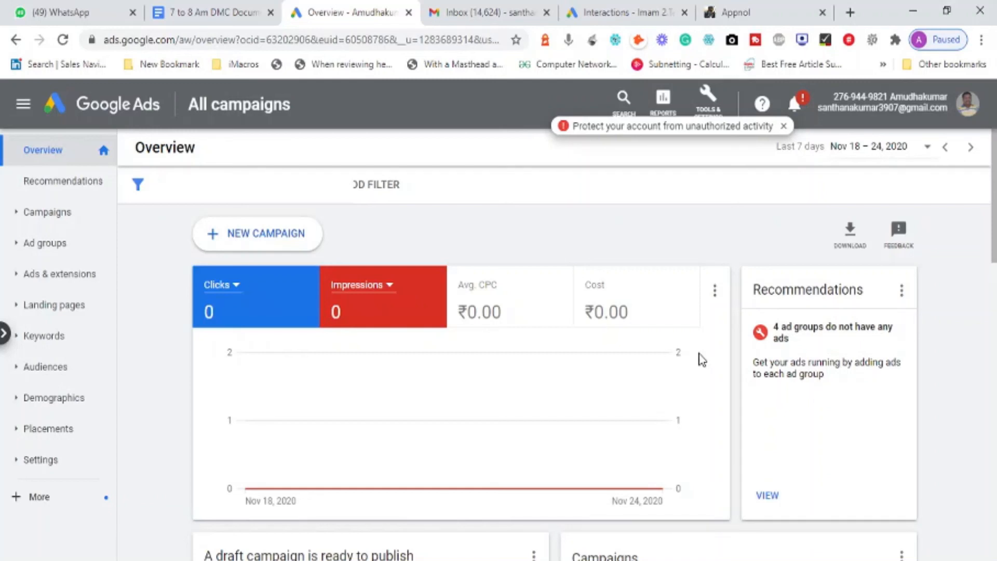
- Start a new campaign from the account overview with Sales as its goal
click(267, 241)
click(273, 291)
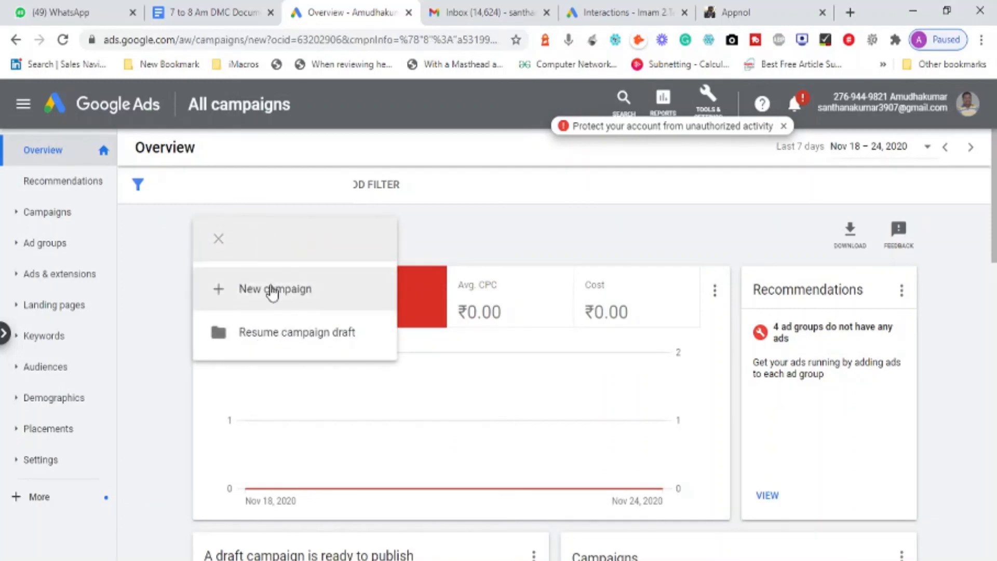
click(267, 289)
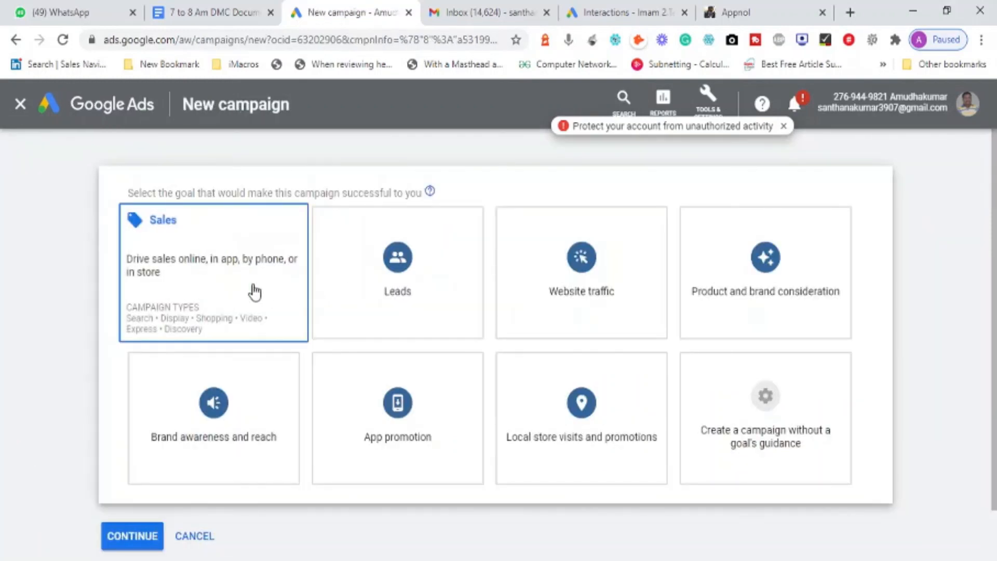
click(232, 289)
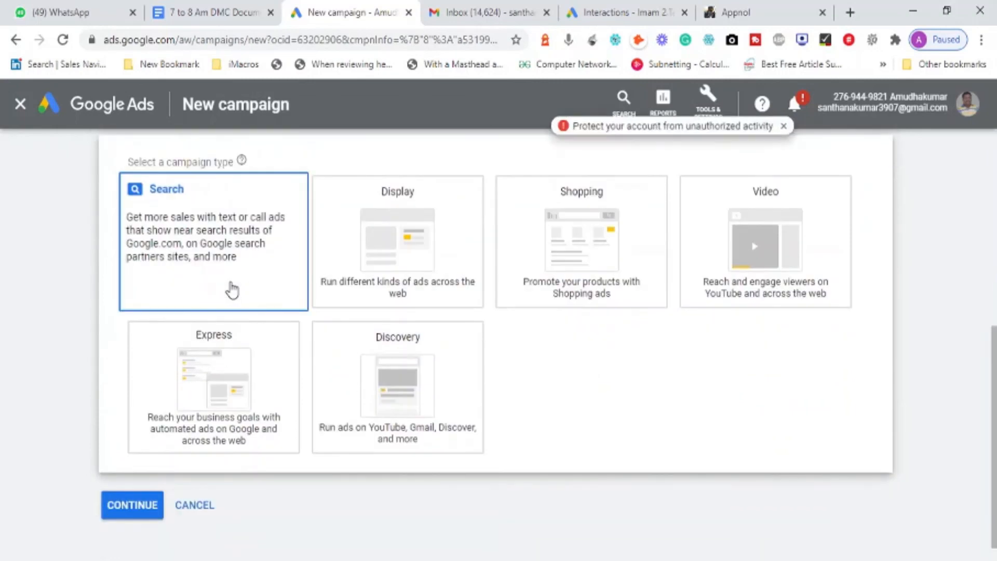
- Look through the Display, Shopping, Video, Discovery and Express campaign types offered for the Sales goal
click(430, 286)
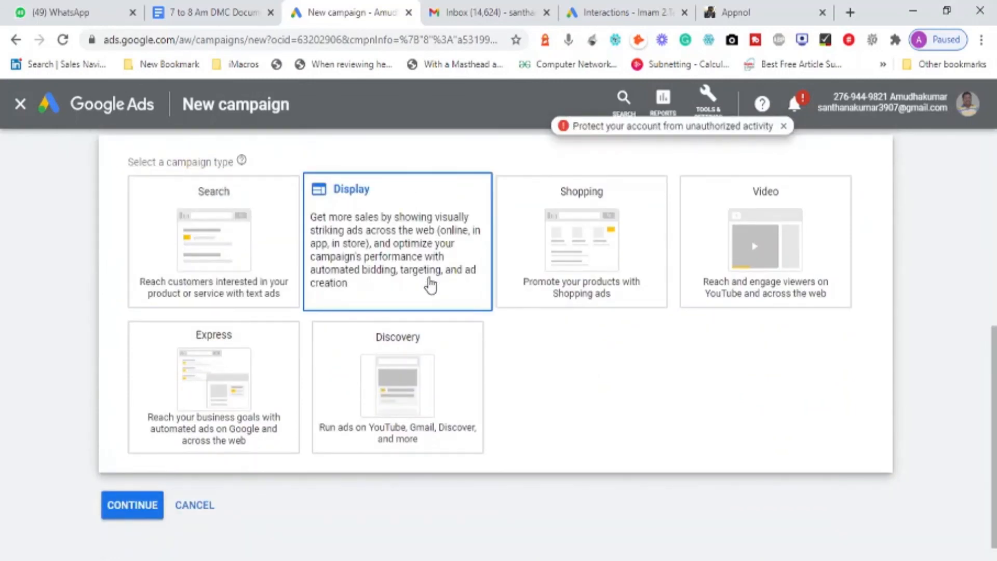
click(554, 275)
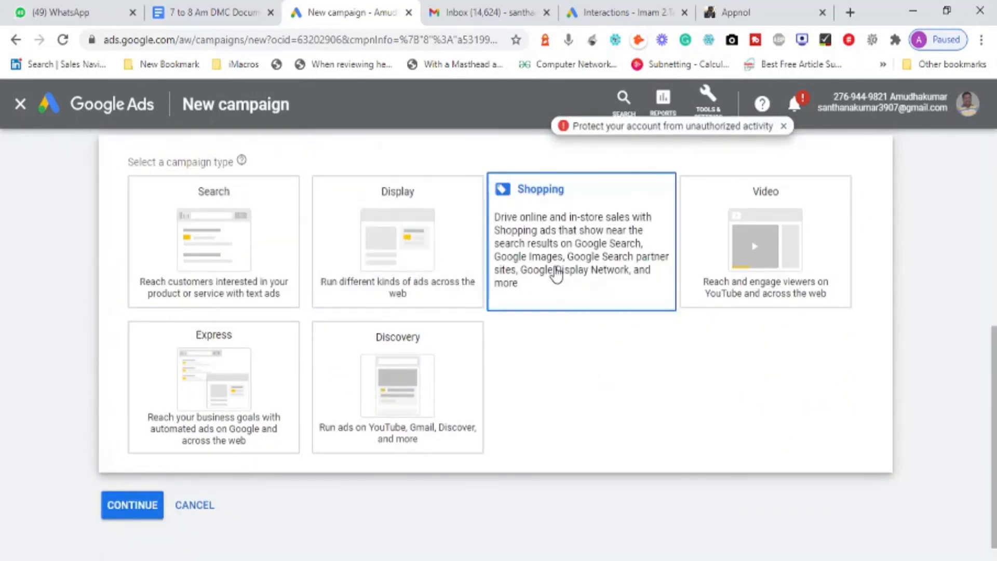
click(750, 263)
click(329, 423)
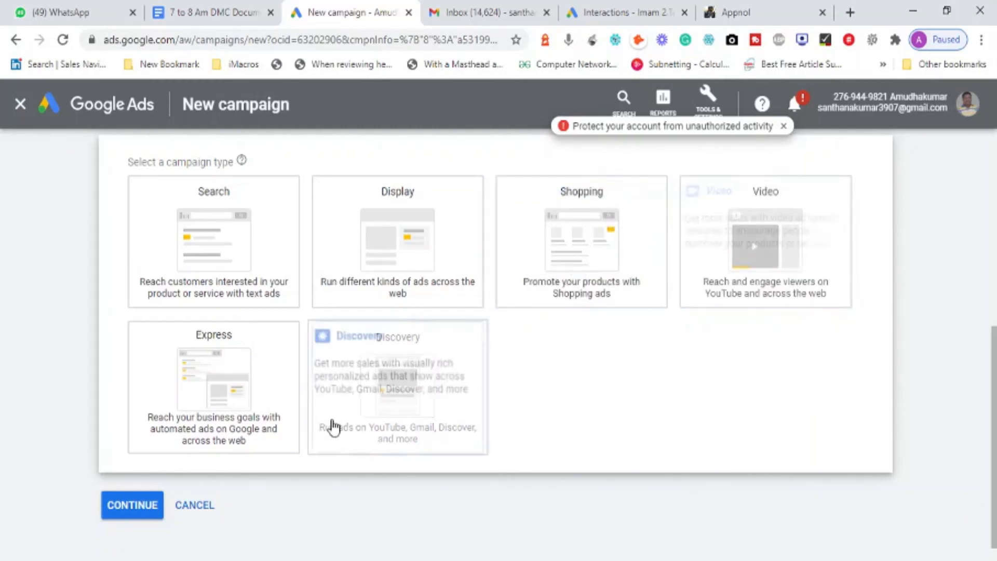
click(218, 394)
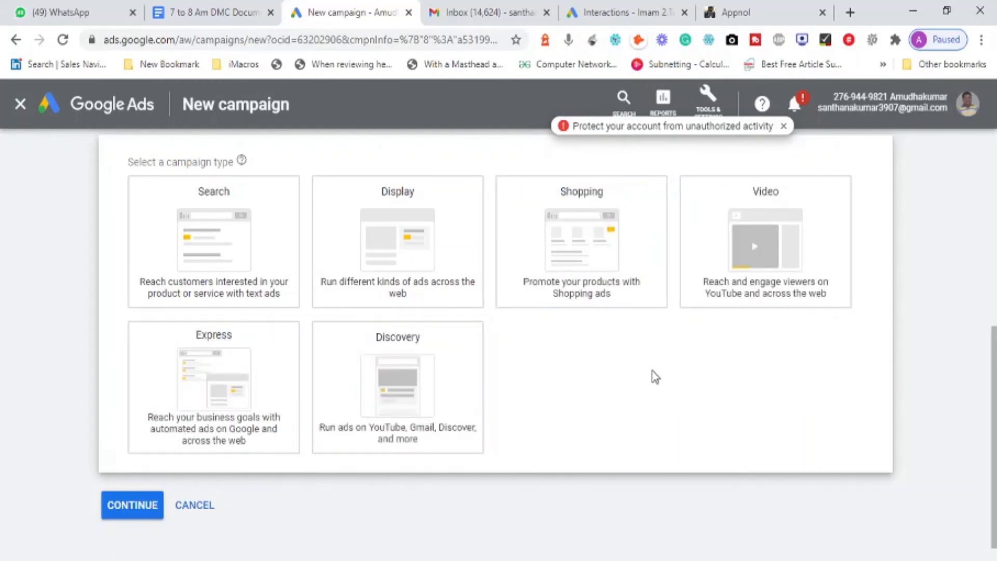